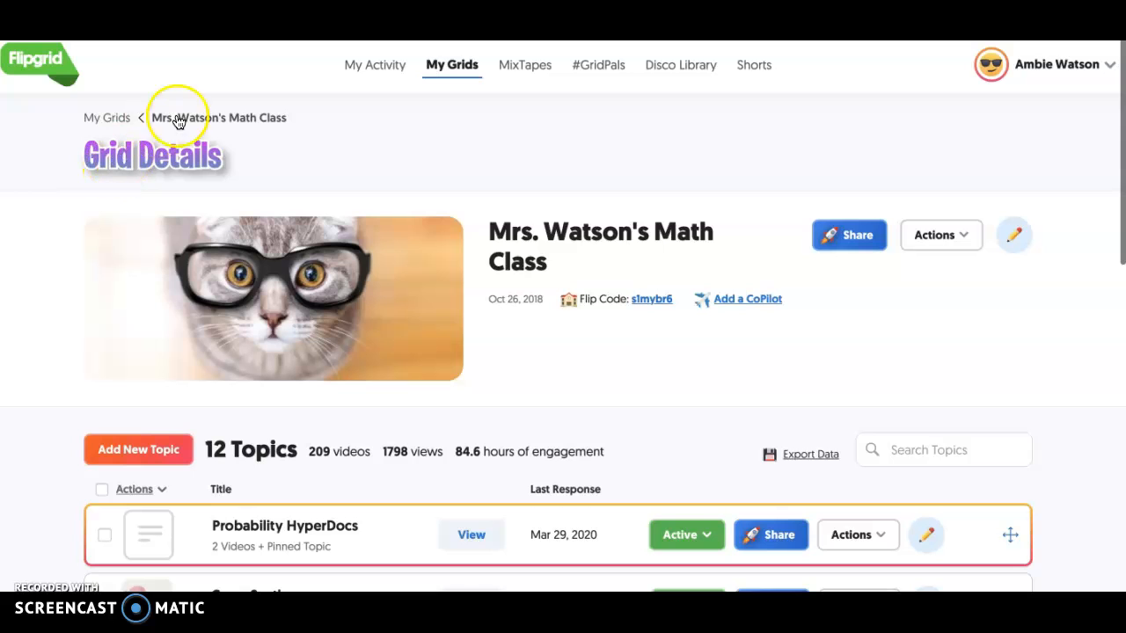
# - Start a new grid from the My Grids list and name it "Test Grid"
pyautogui.click(112, 118)
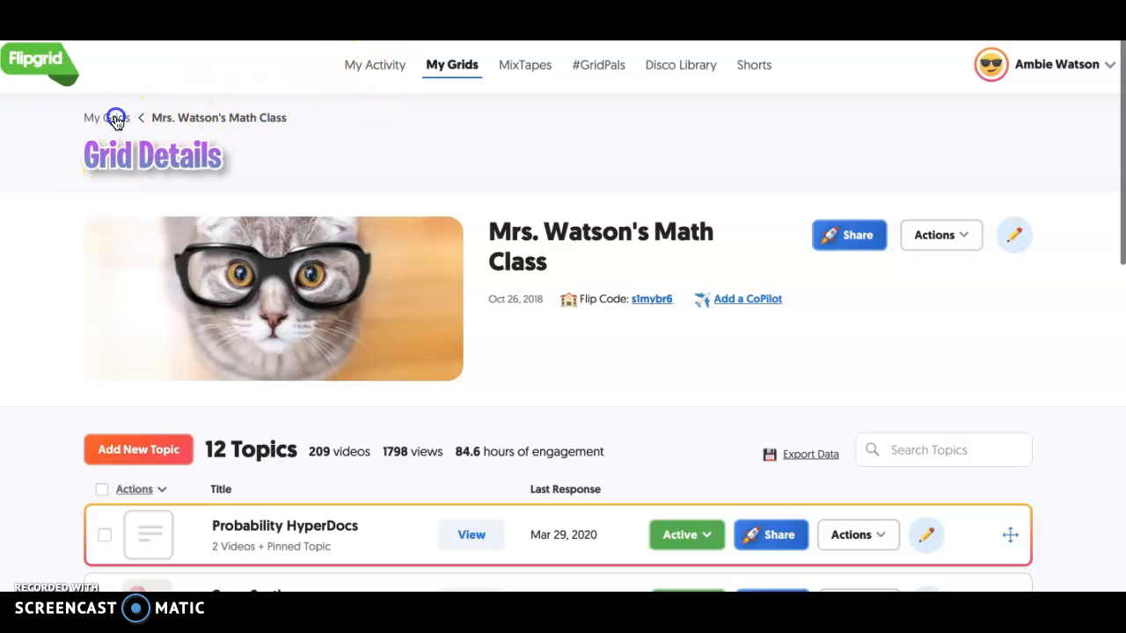
pyautogui.click(137, 349)
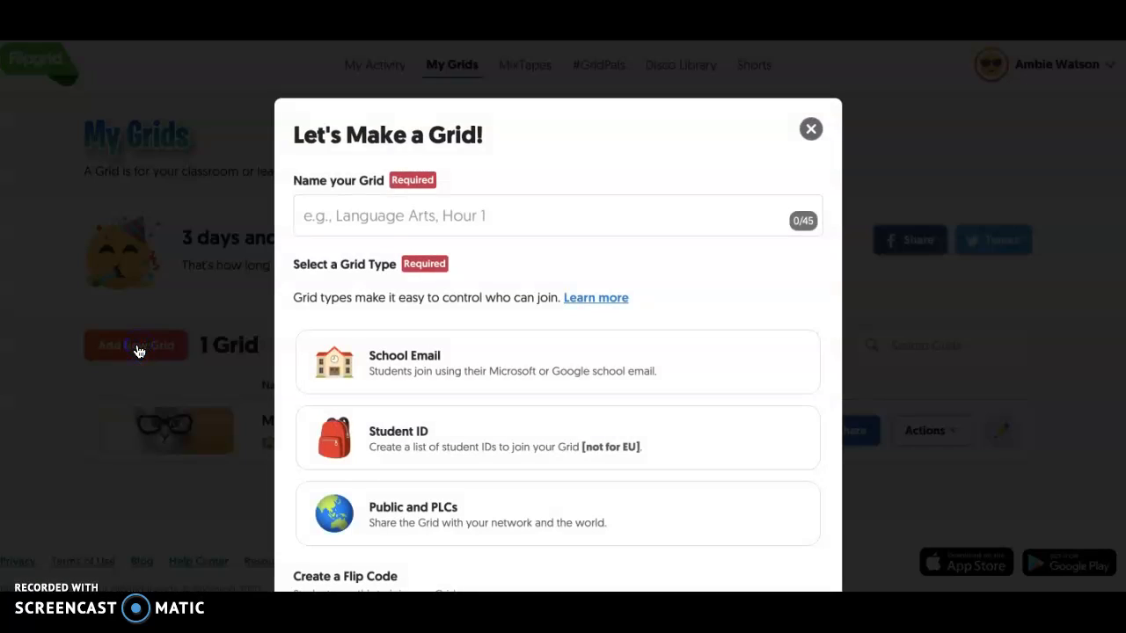
pyautogui.click(377, 221)
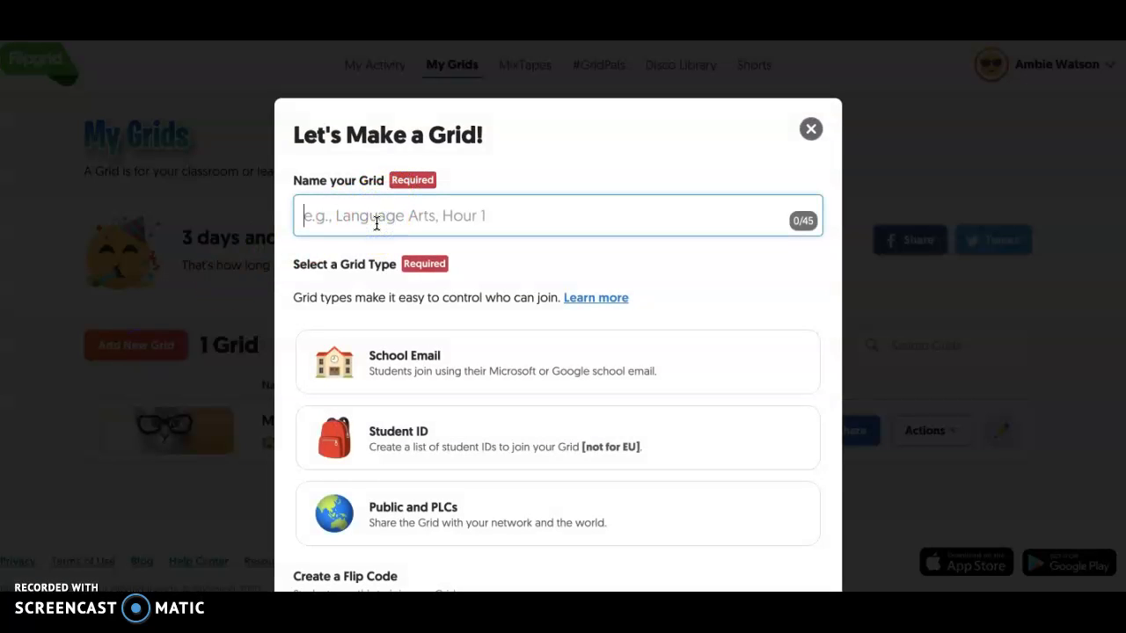
pyautogui.write('Test Grid')
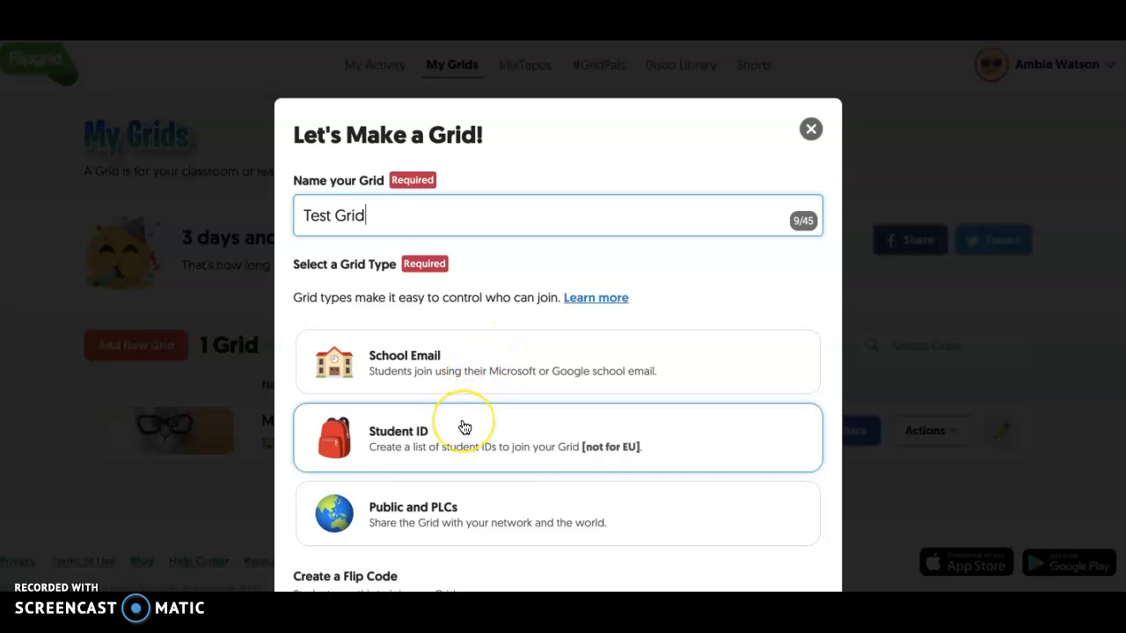
# - Set the grid type to School Email and finish creating the grid with the suggested flip code and school email domain
pyautogui.scroll(-3, 464, 427)
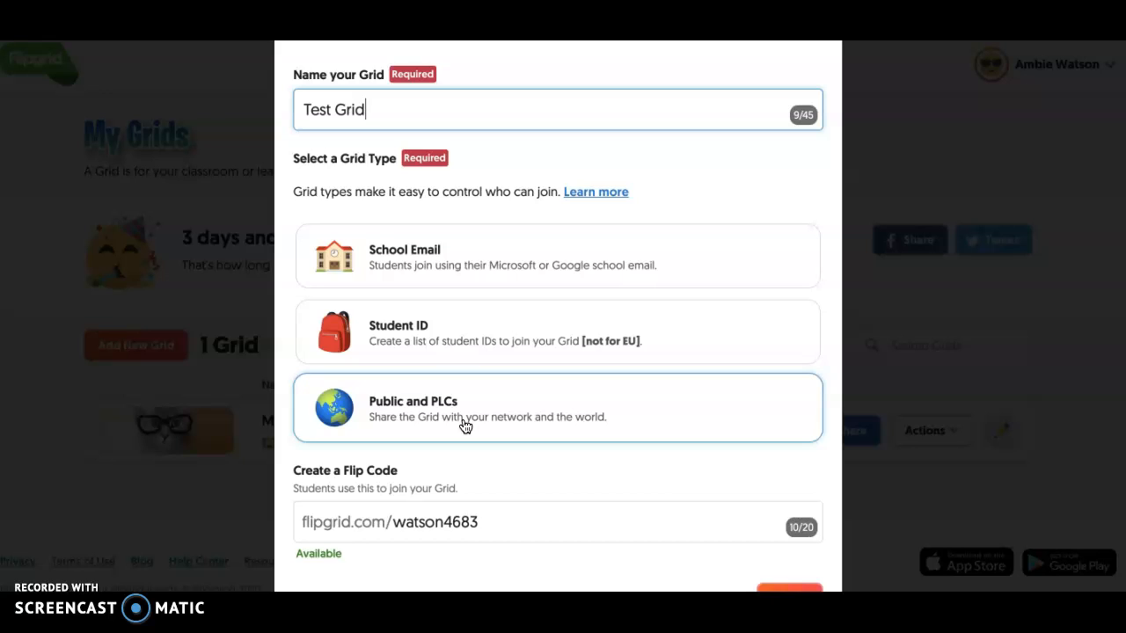
pyautogui.click(483, 345)
pyautogui.click(495, 269)
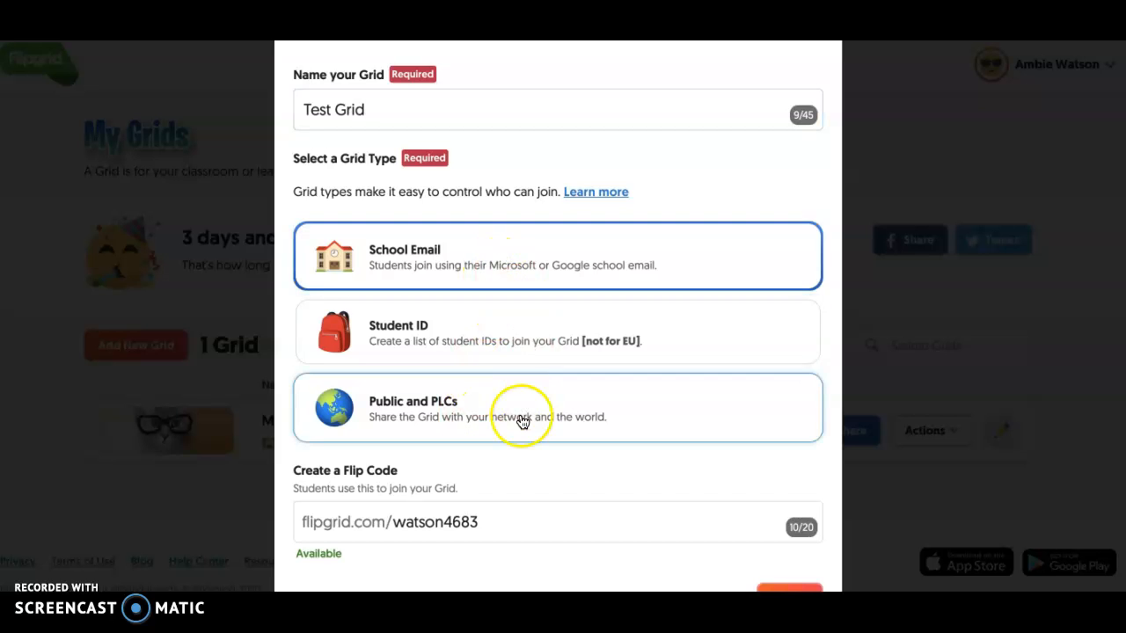
pyautogui.scroll(-1, 520, 419)
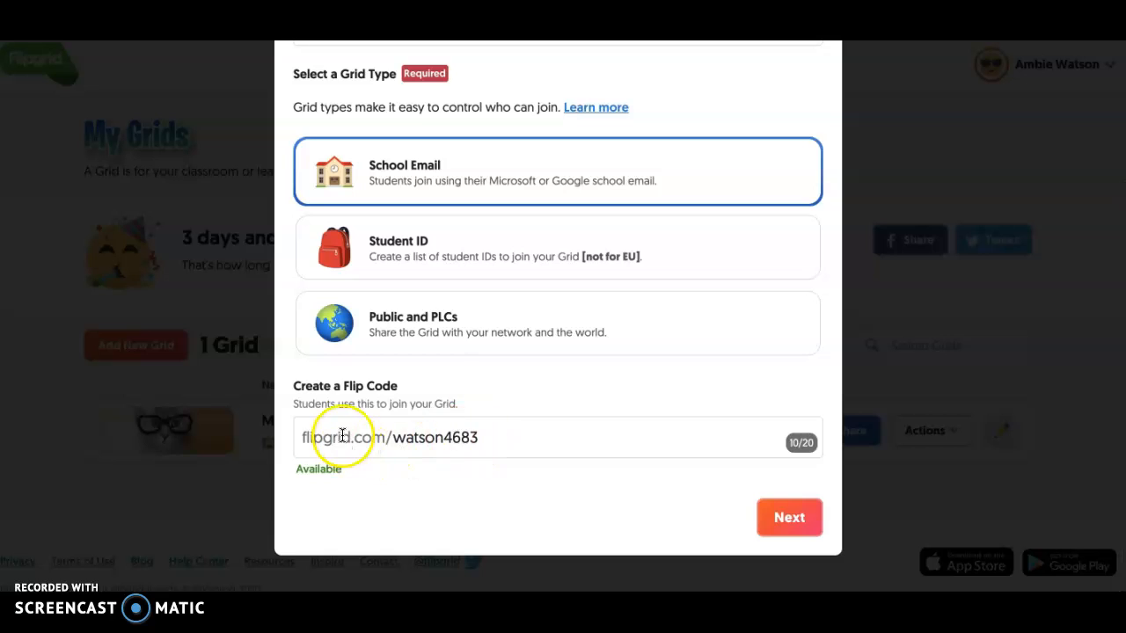
pyautogui.click(791, 516)
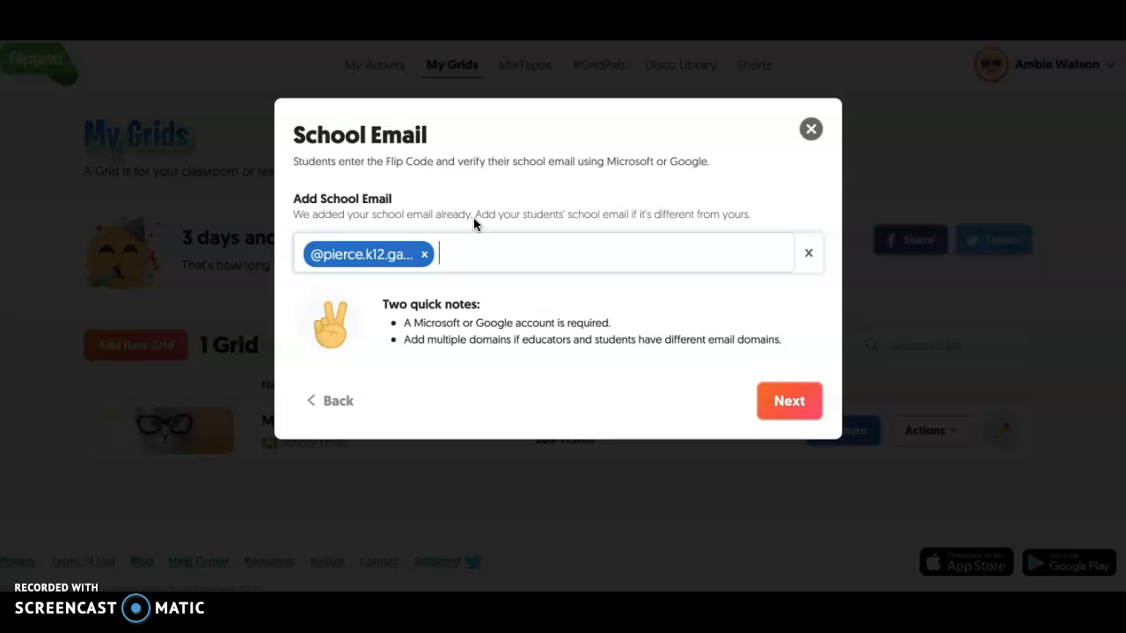
pyautogui.click(787, 400)
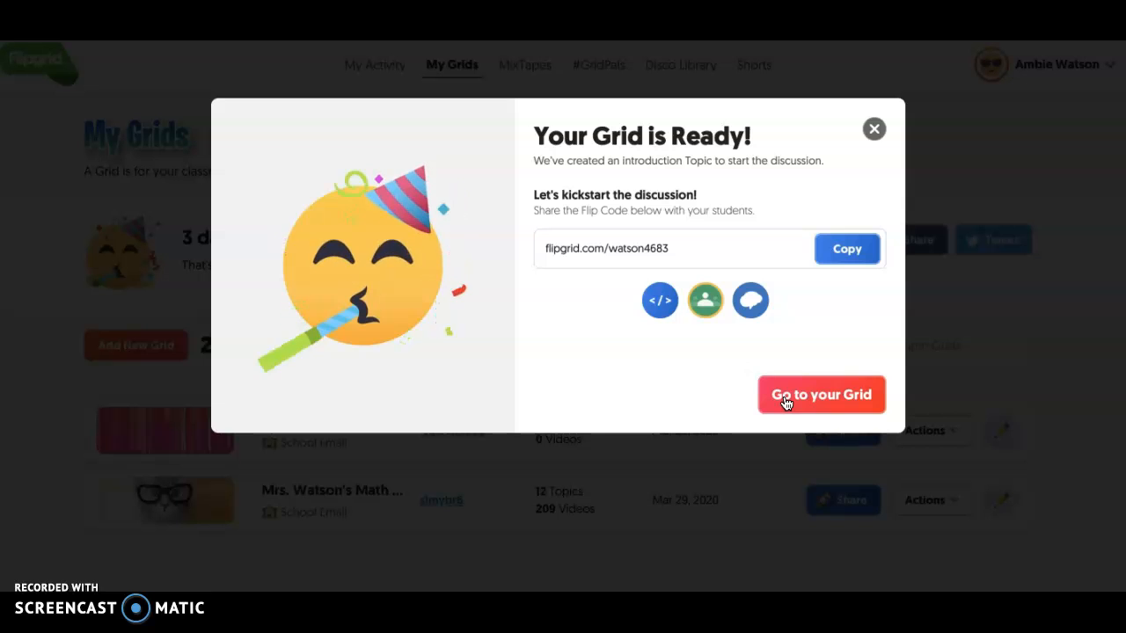
# - Share the new grid to Google Classroom as an announcement for the Block 1 class that has no color label
pyautogui.click(704, 308)
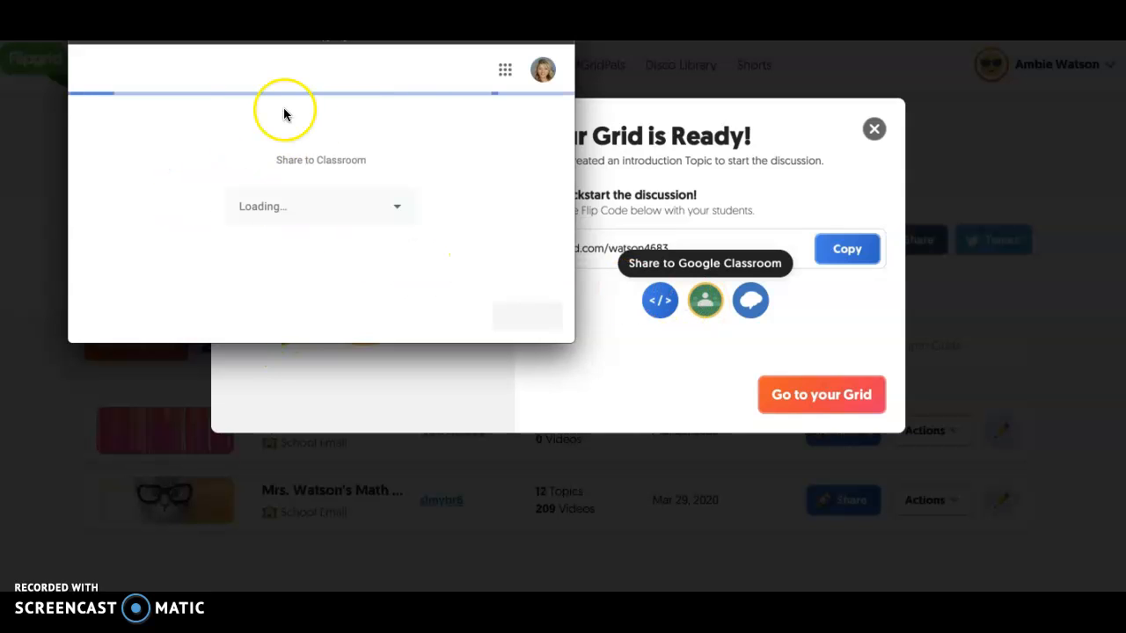
pyautogui.click(314, 211)
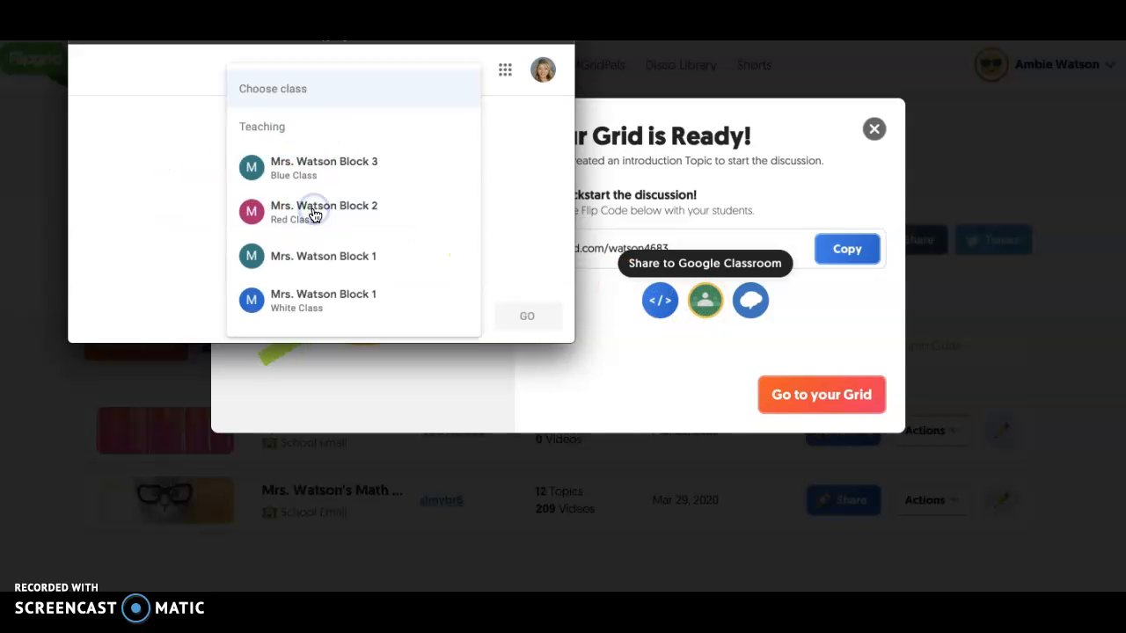
pyautogui.click(304, 255)
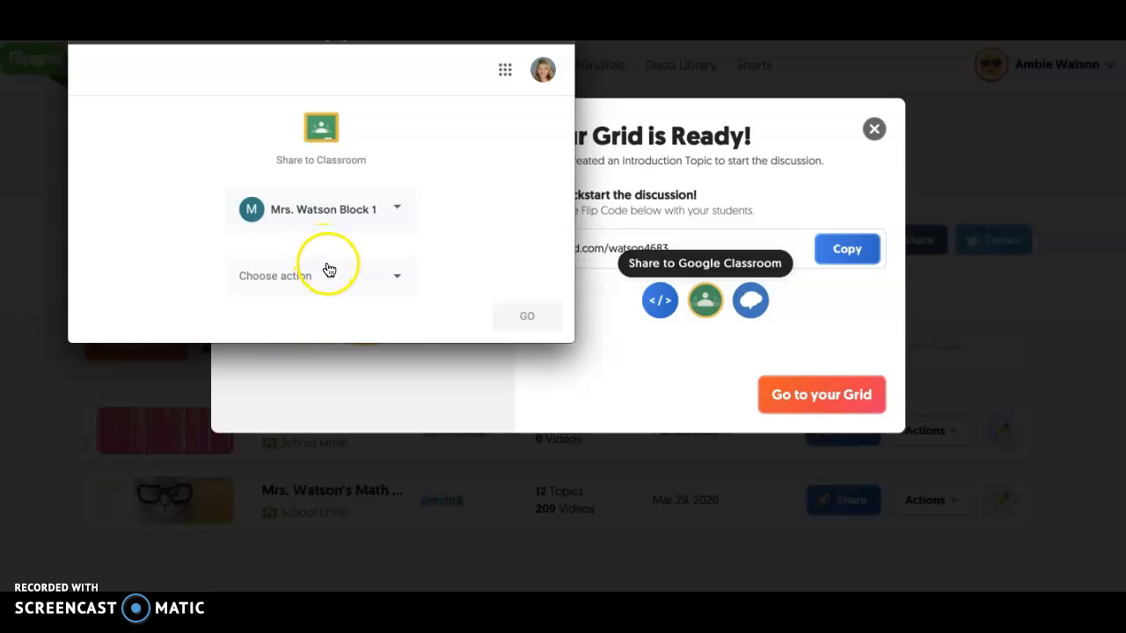
pyautogui.click(327, 276)
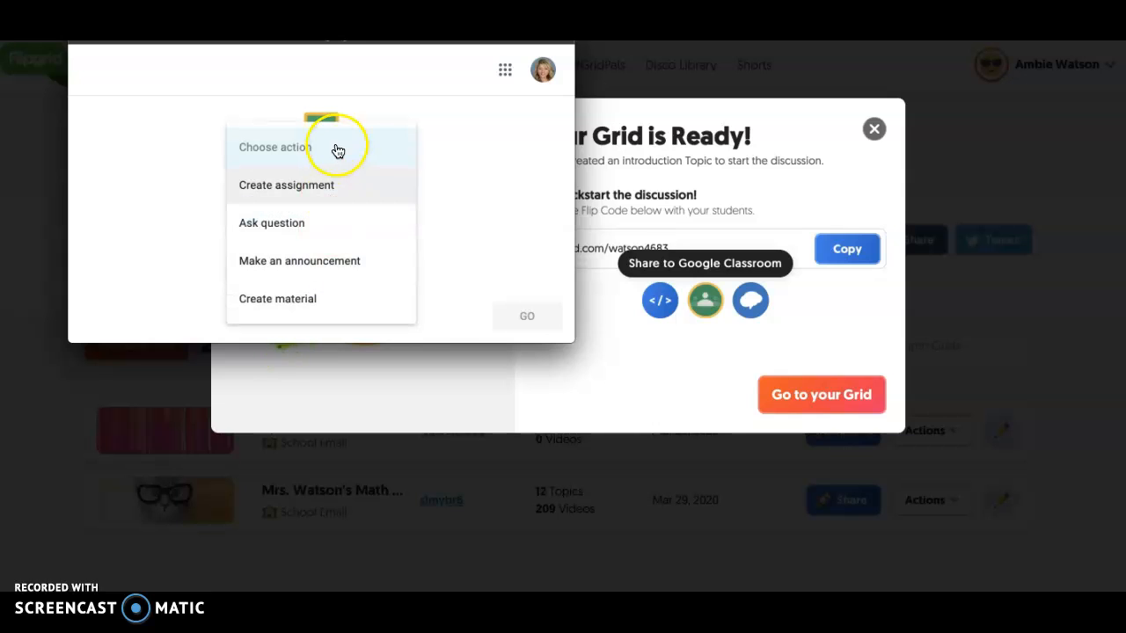
pyautogui.click(324, 260)
pyautogui.click(517, 318)
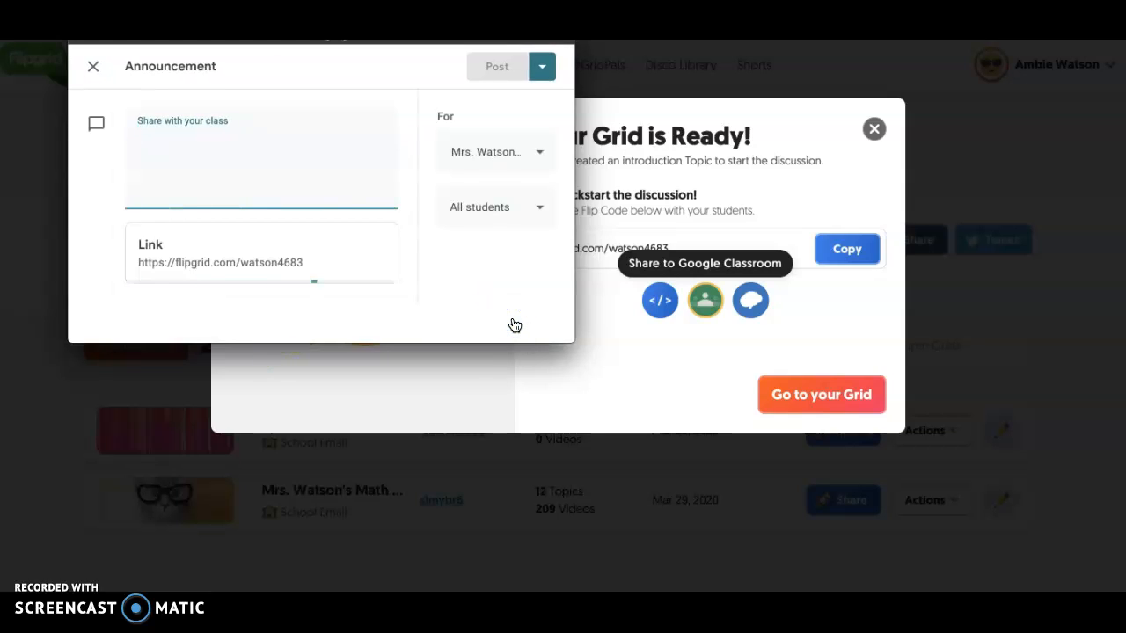
# - Write "Check out our new grid." as the announcement text and post it to the class
pyautogui.write('Check out our new grid.')
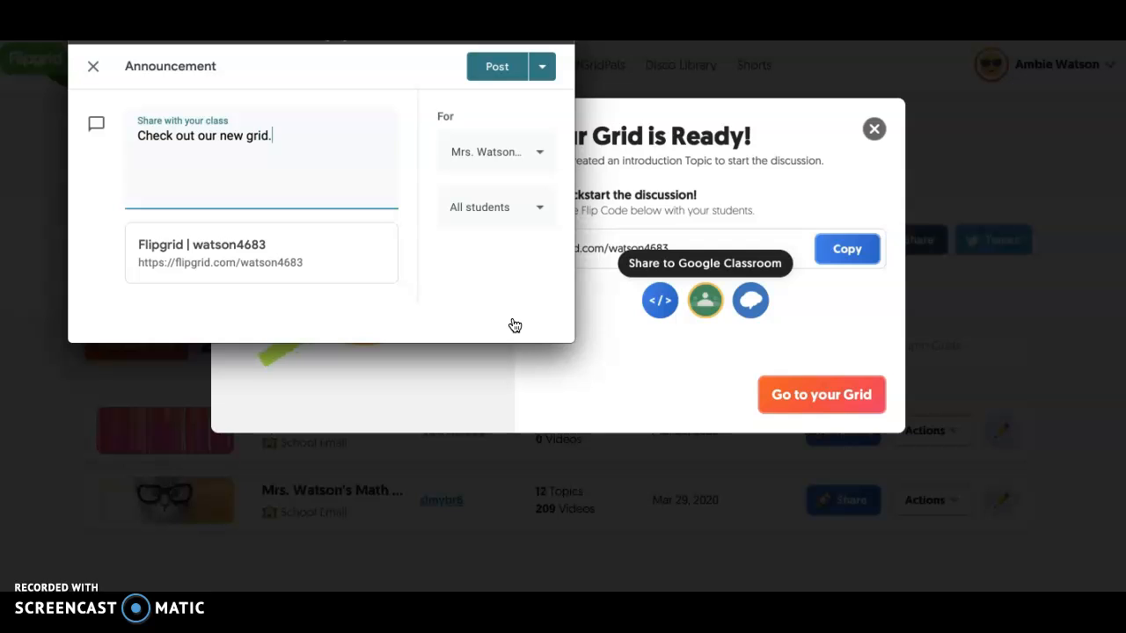
pyautogui.click(482, 74)
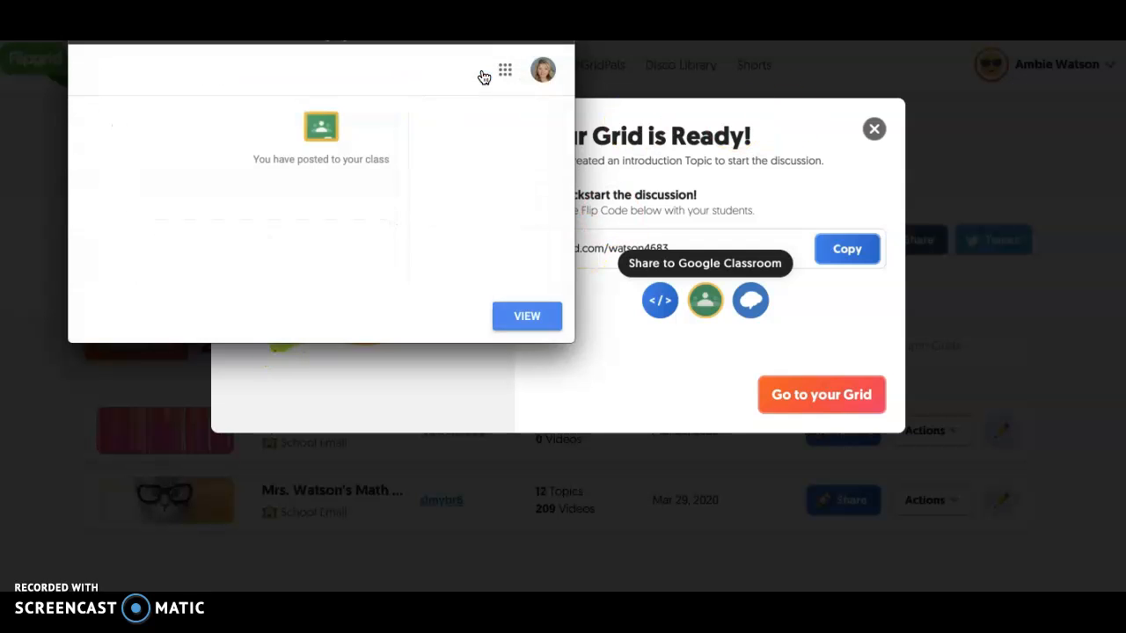
# - View the posted announcement in Google Classroom and follow its grid link, signing in with the school Google account
pyautogui.click(544, 324)
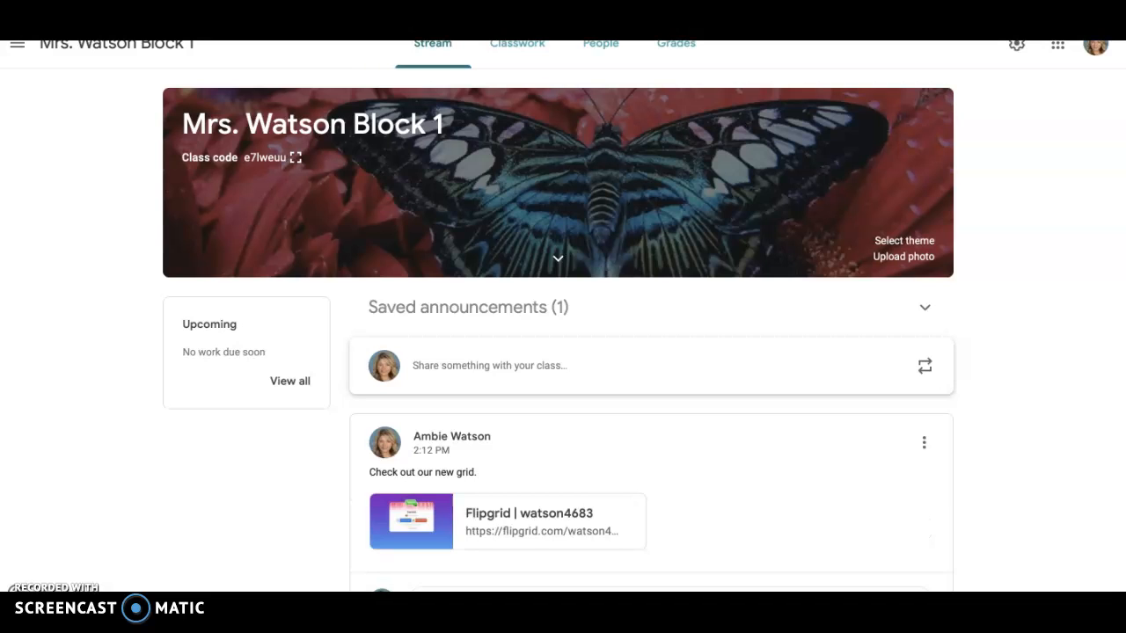
pyautogui.click(523, 526)
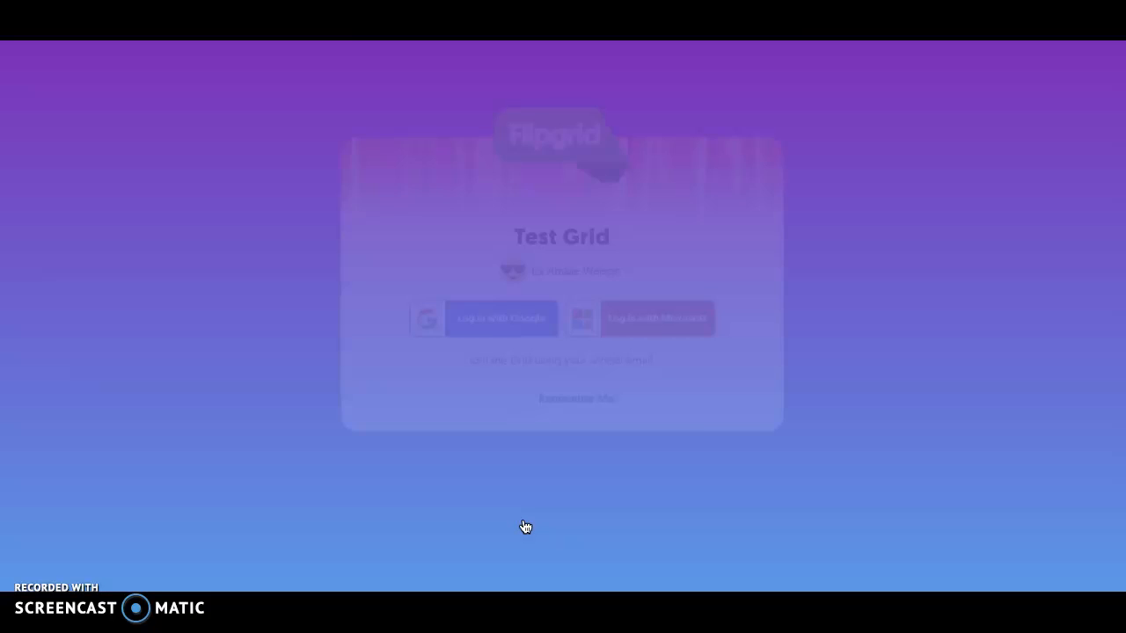
pyautogui.click(491, 323)
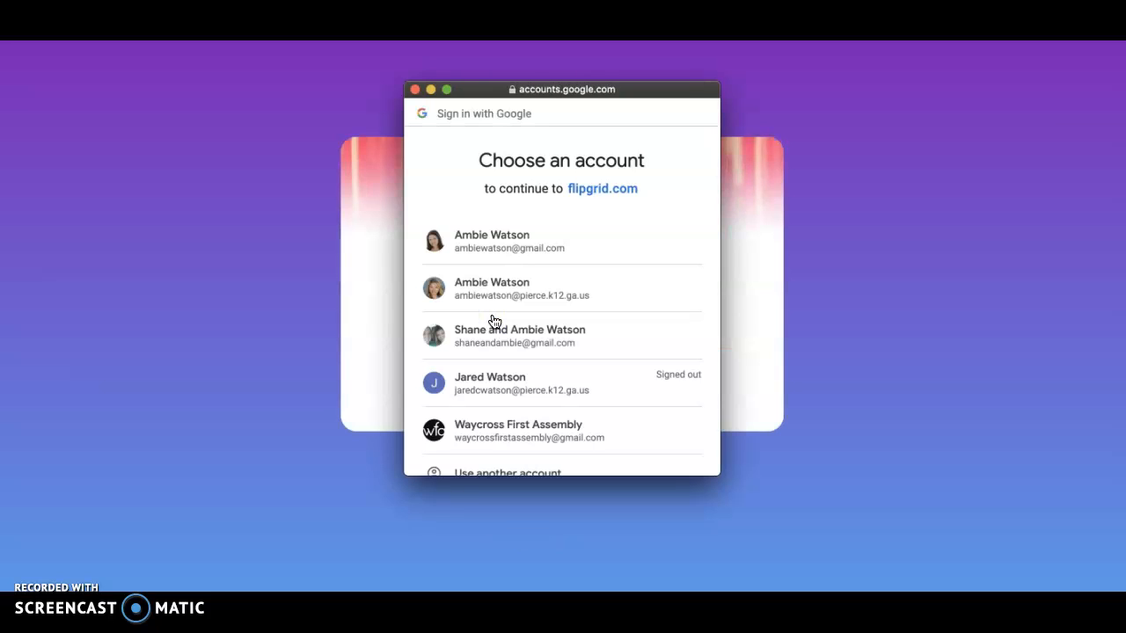
pyautogui.click(517, 287)
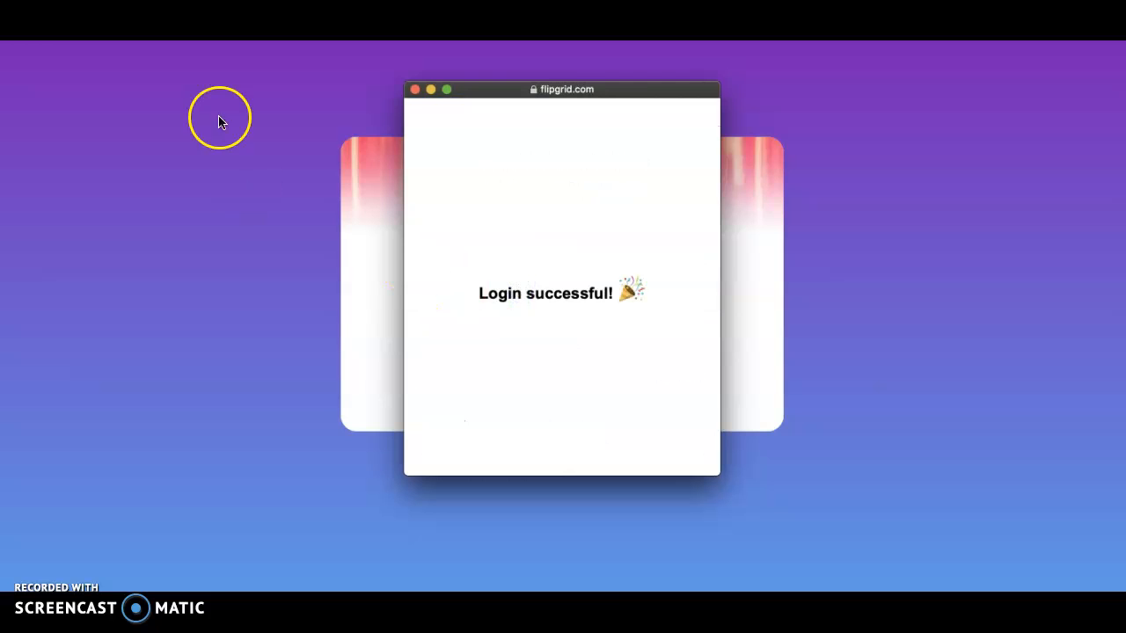
# - Return to the Flipgrid page with the new grid's sharing dialog and close the leftover login window
pyautogui.moveTo(297, 11); pyautogui.dragTo(432, 328)
pyautogui.click(144, 325)
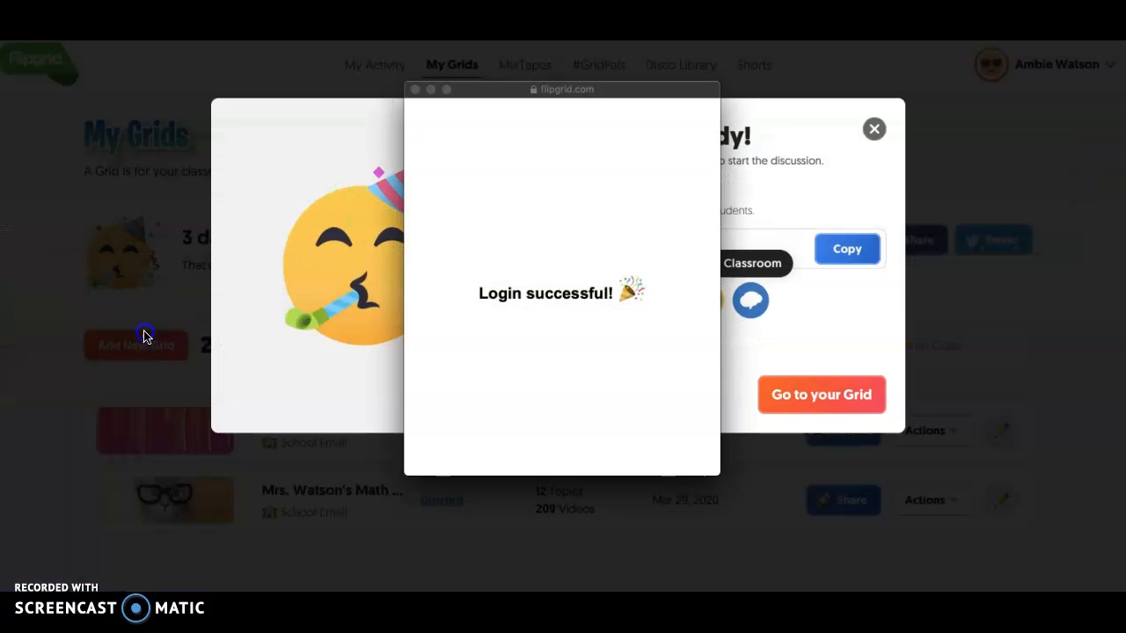
pyautogui.click(415, 91)
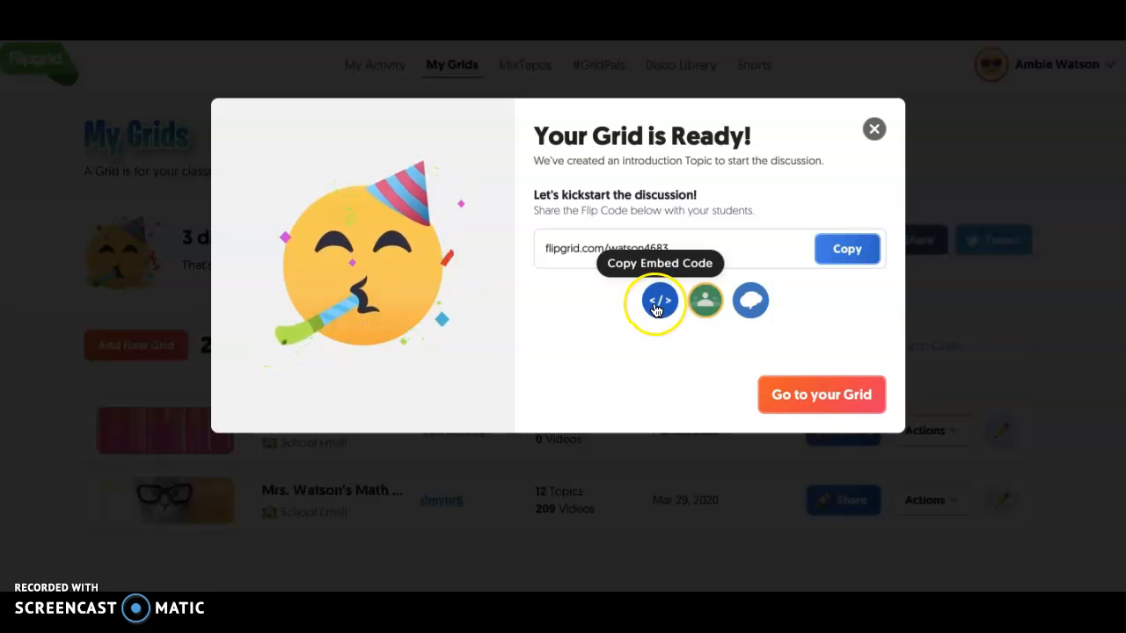
# - Copy the new grid's join link and open the grid's details page
pyautogui.click(842, 248)
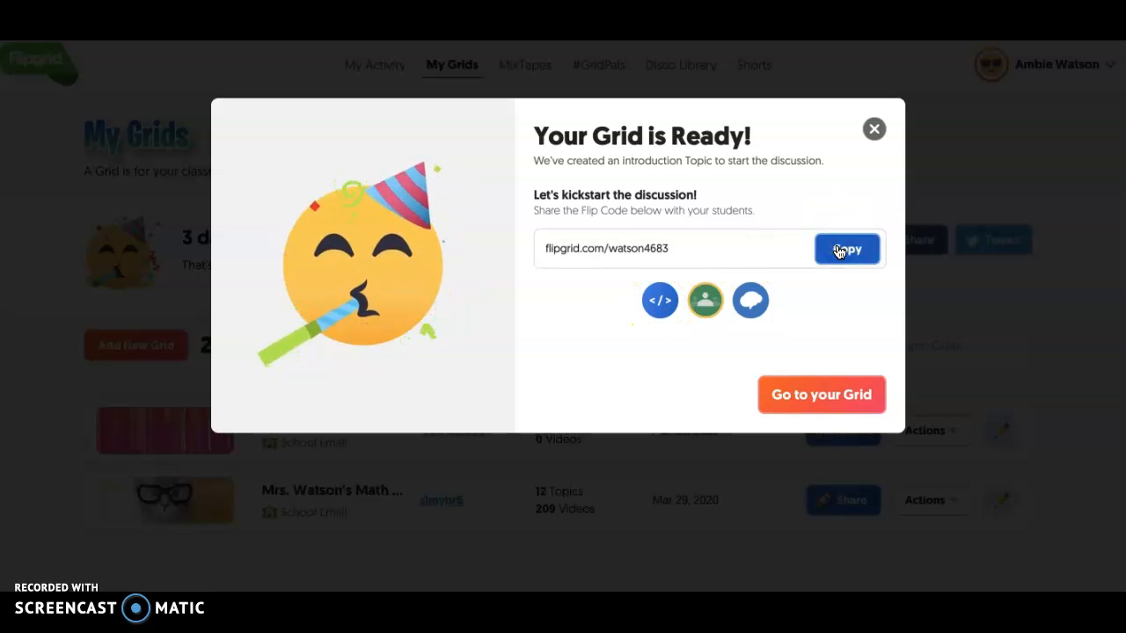
pyautogui.click(803, 403)
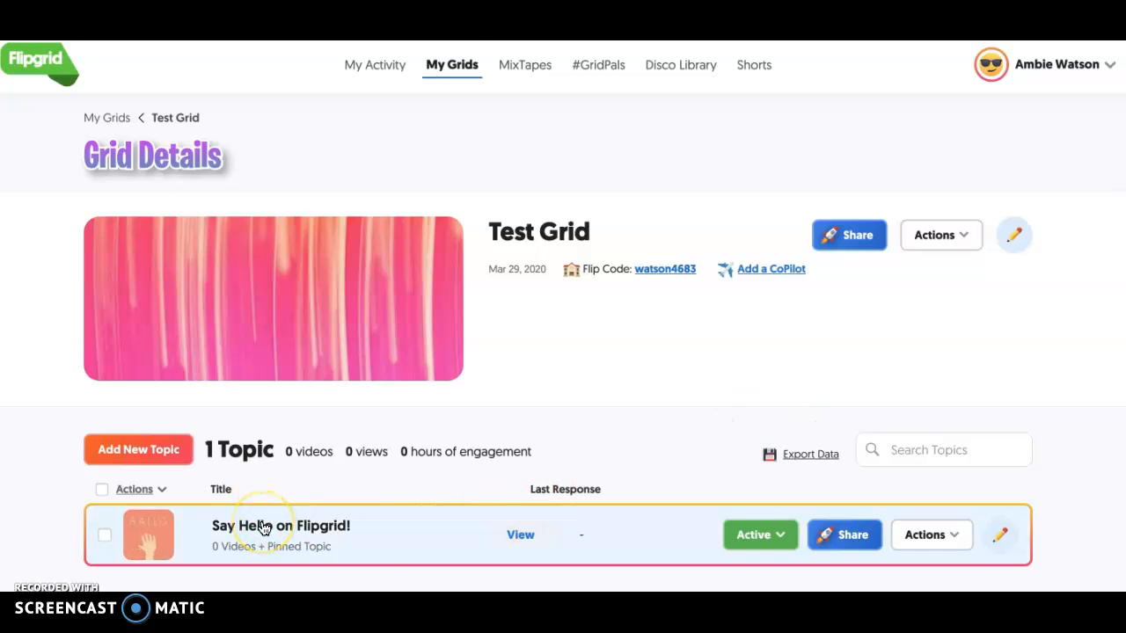
# - Add a new topic to Test Grid and title it "Test Intro"
pyautogui.scroll(-2, 262, 527)
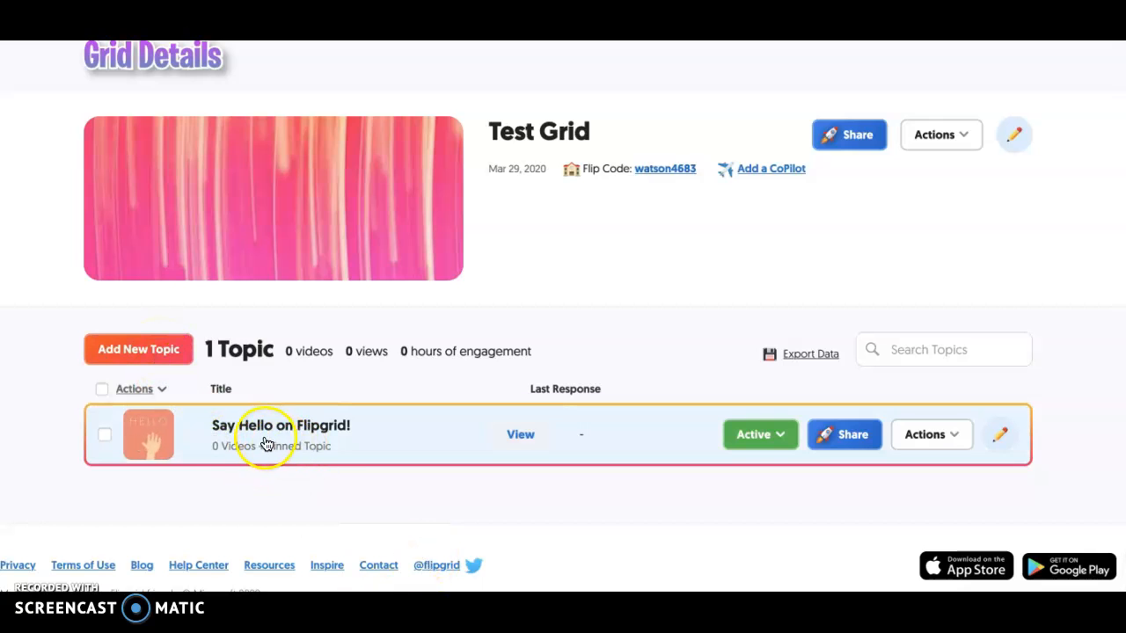
pyautogui.click(178, 369)
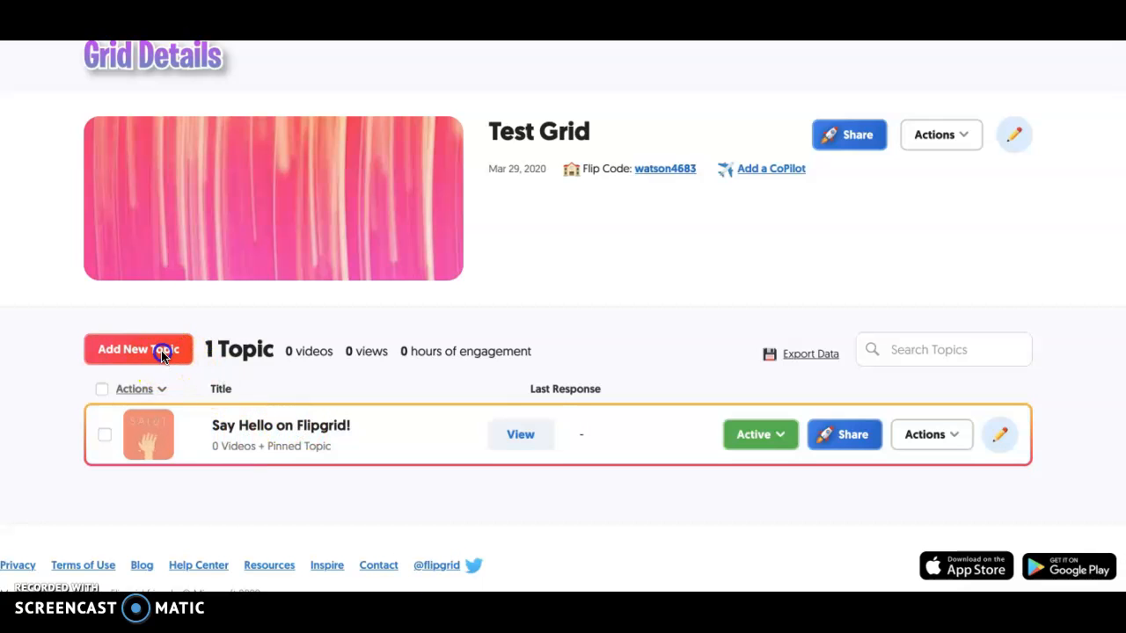
pyautogui.write('Test ')
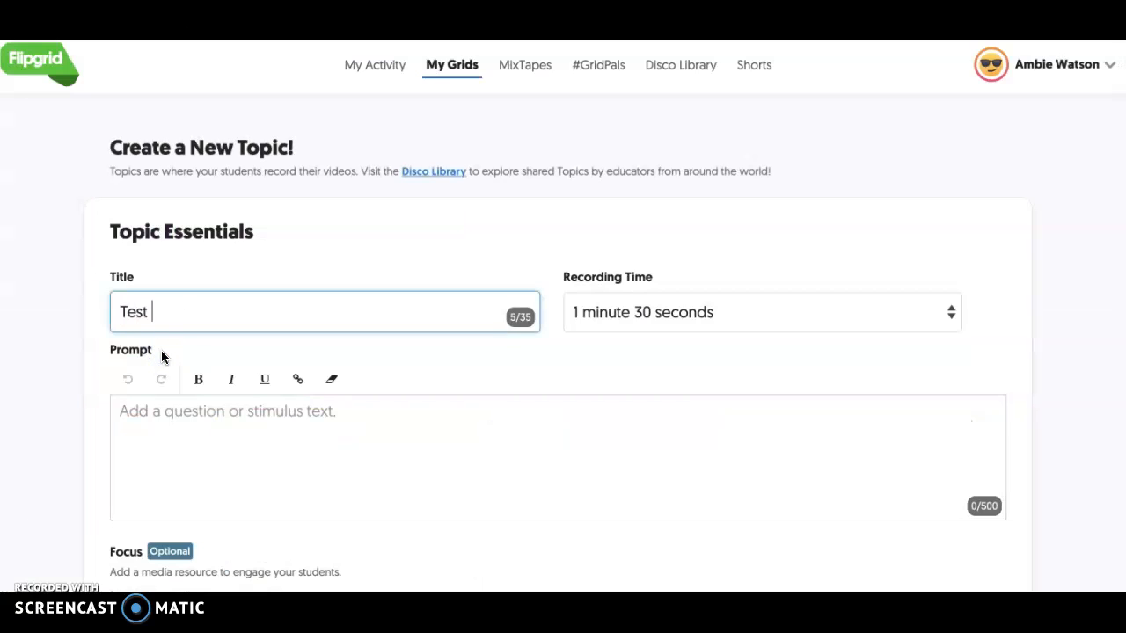
pyautogui.write('Intro')
# - Set the topic's recording time to 5 minutes
pyautogui.click(661, 311)
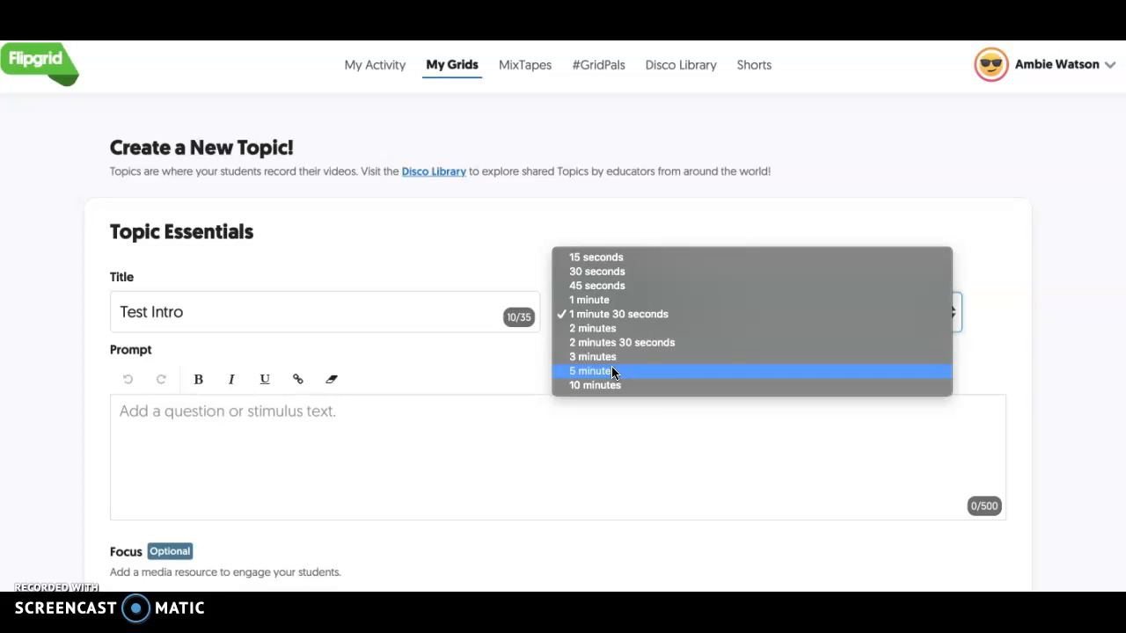
pyautogui.click(625, 331)
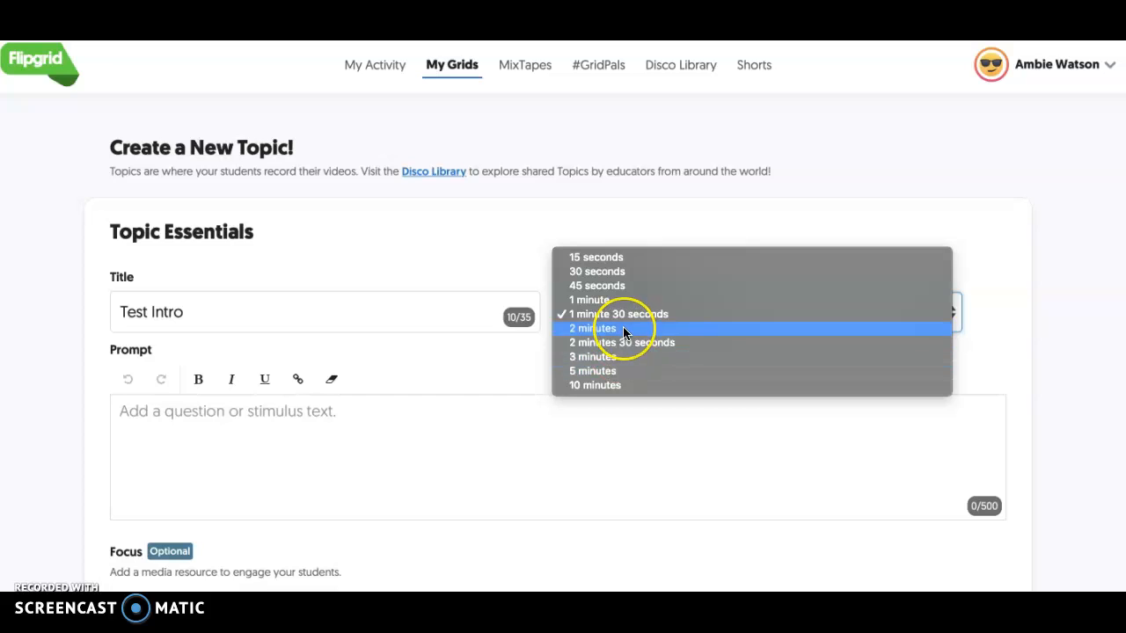
pyautogui.click(601, 372)
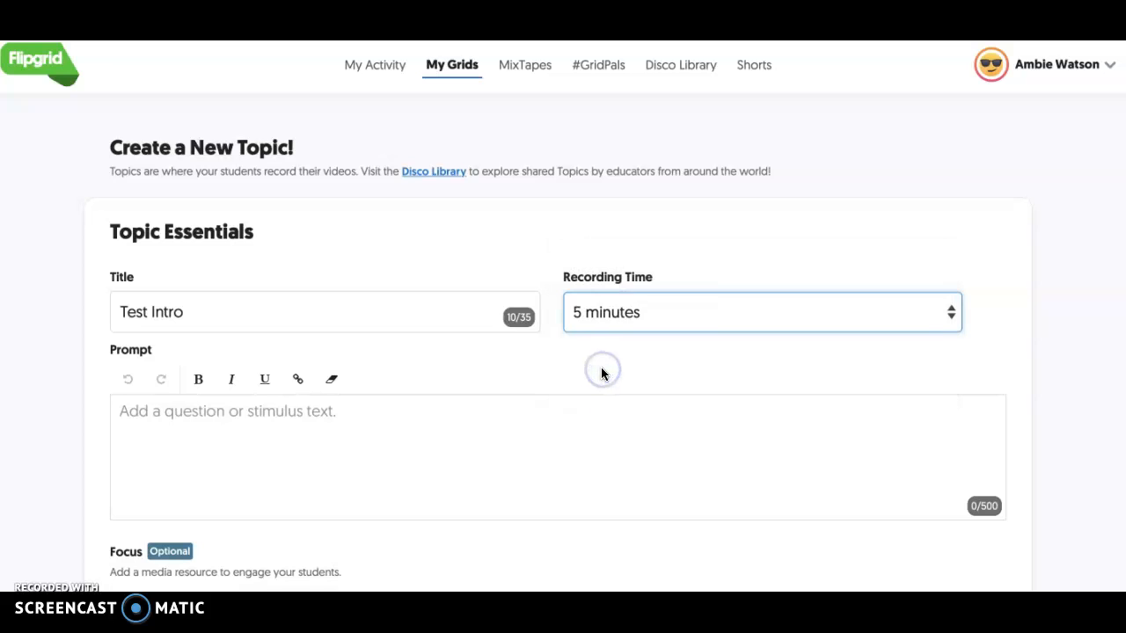
# - Enter "Discuss the theme of the cold read on Google Classroom" as the topic's prompt
pyautogui.click(269, 419)
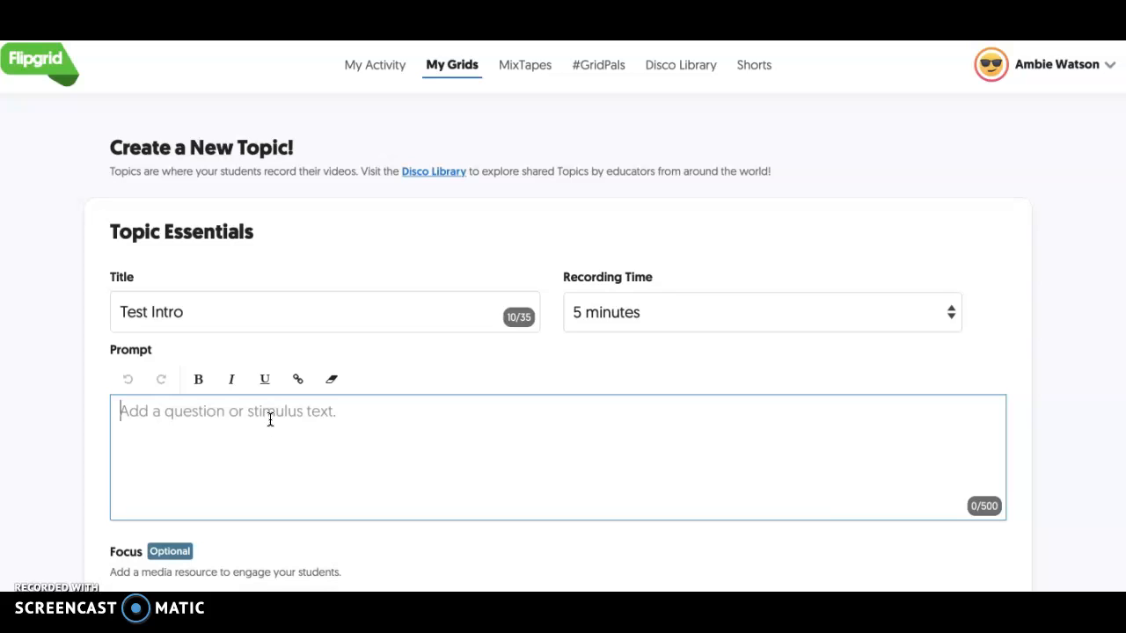
pyautogui.write('Dis')
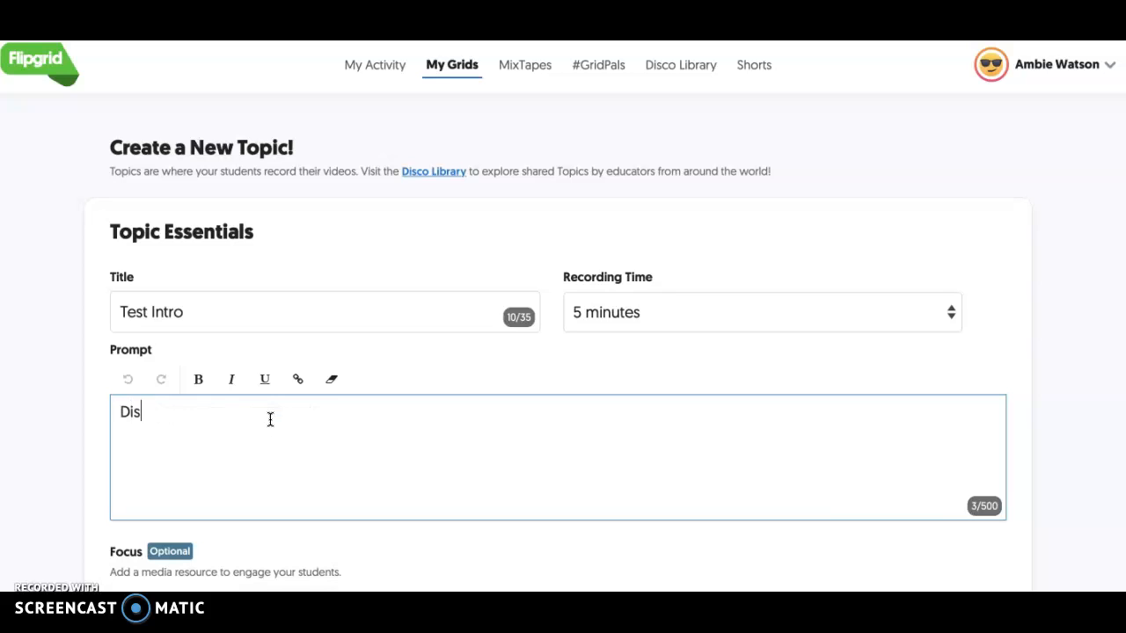
pyautogui.write('cuss the theme o')
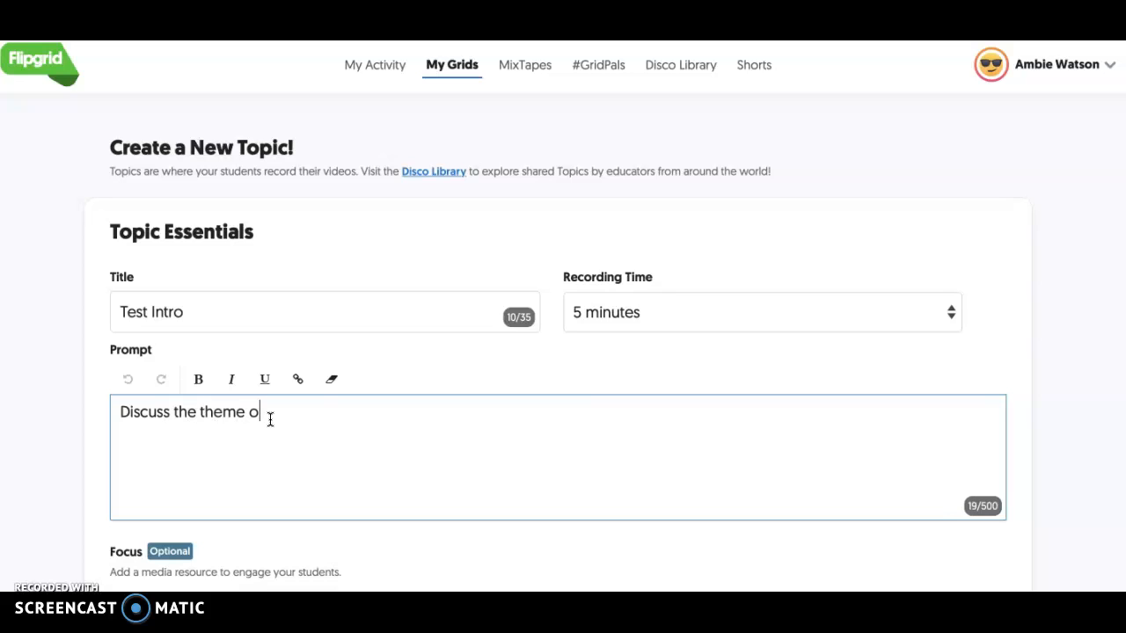
pyautogui.write('f the cold read on ')
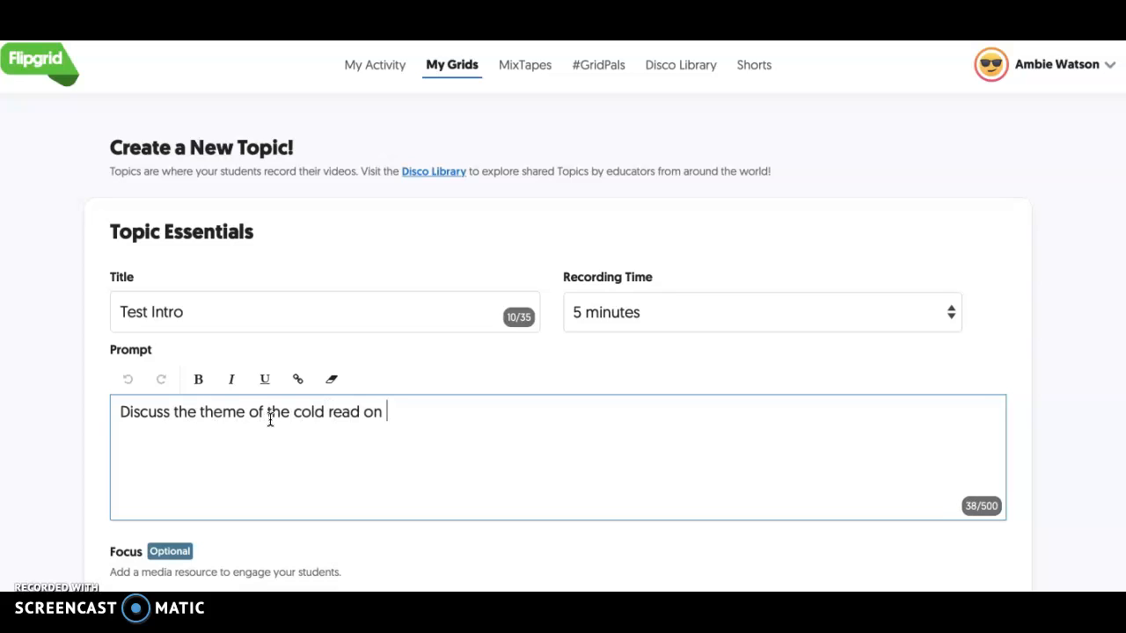
pyautogui.write('Google Classro')
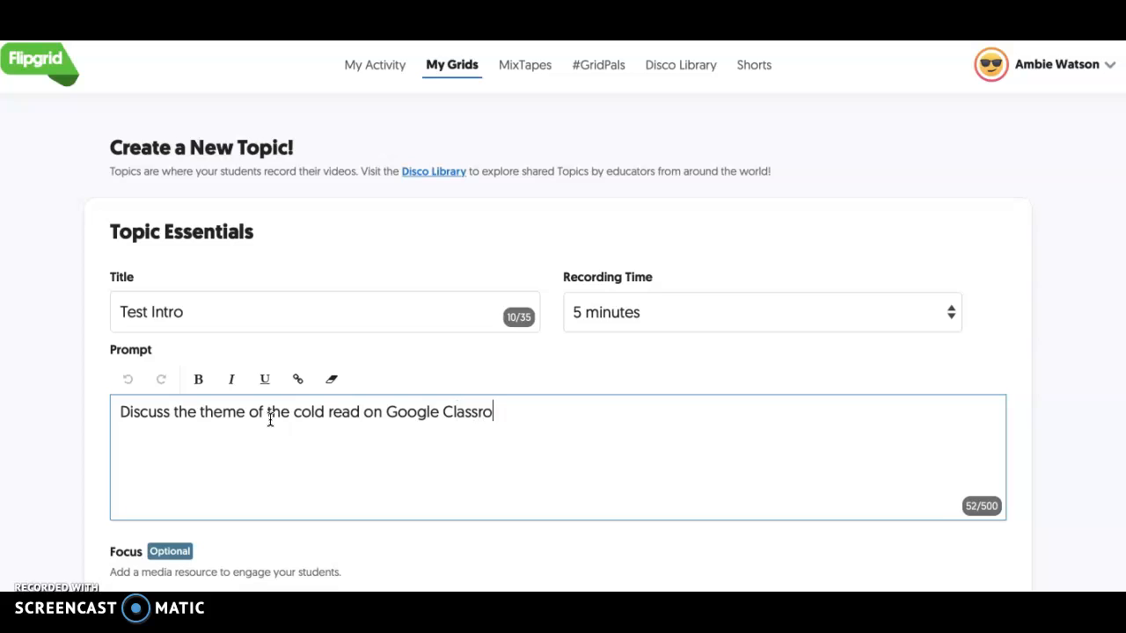
pyautogui.write('om.')
# - End the prompt with a period and add a Giphy found with the search term "yay" as the topic's focus
pyautogui.scroll(-3, 270, 420)
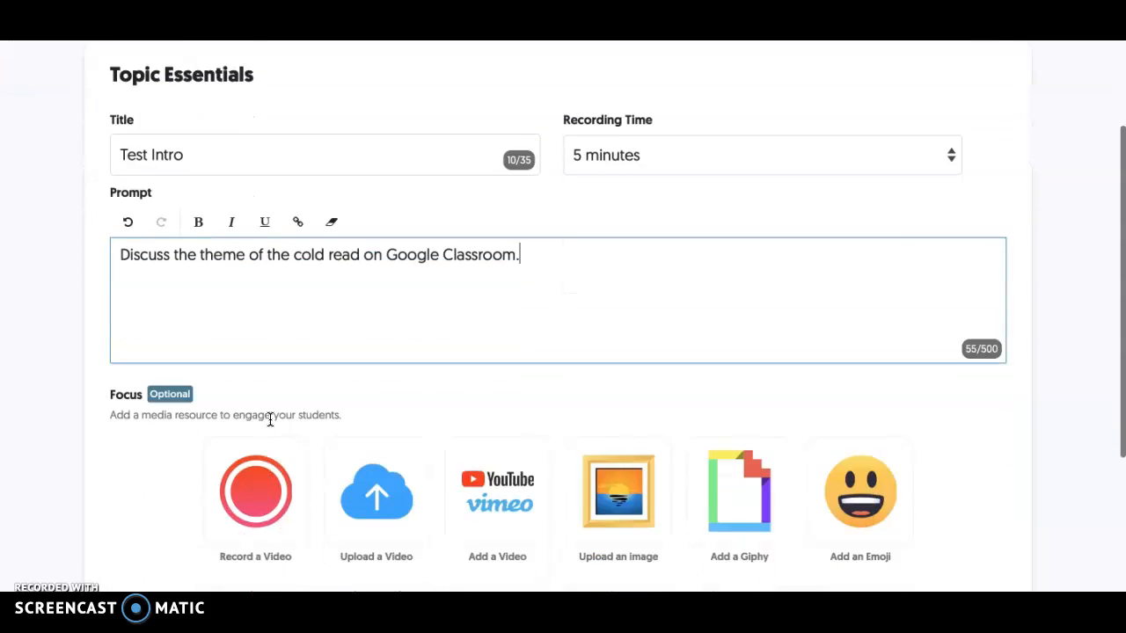
pyautogui.scroll(-1, 270, 420)
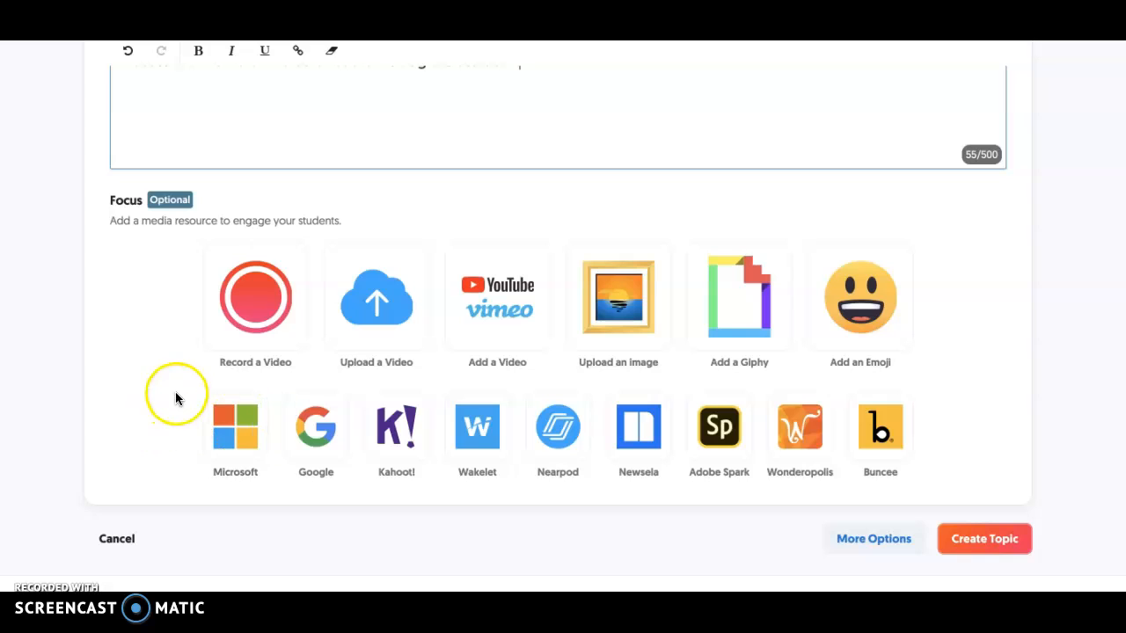
pyautogui.click(743, 302)
pyautogui.click(572, 237)
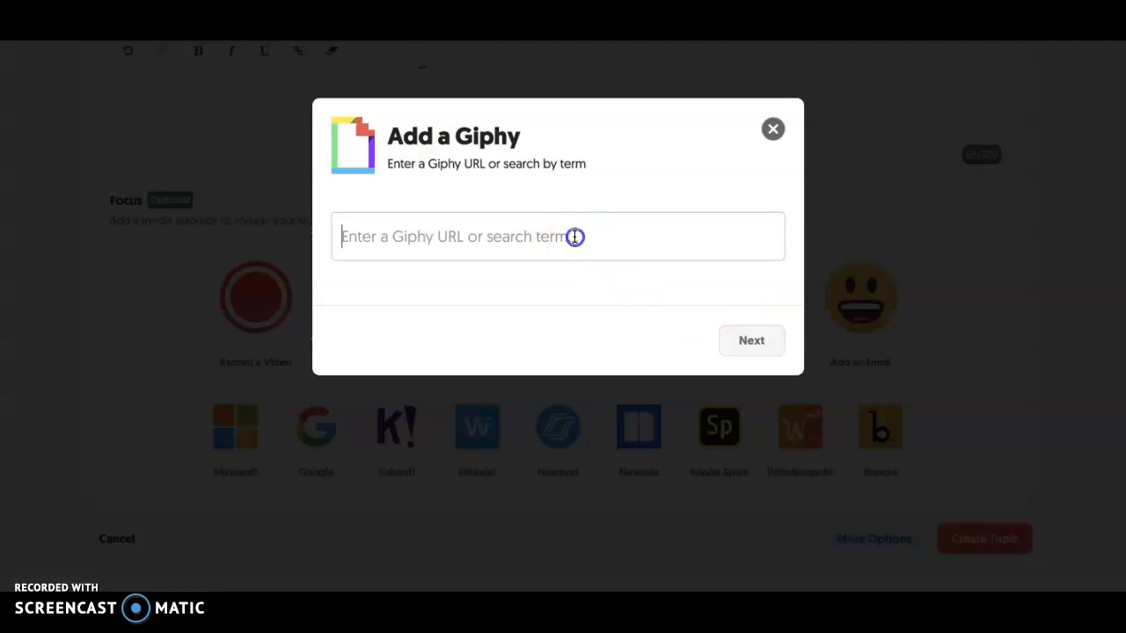
pyautogui.write('yay')
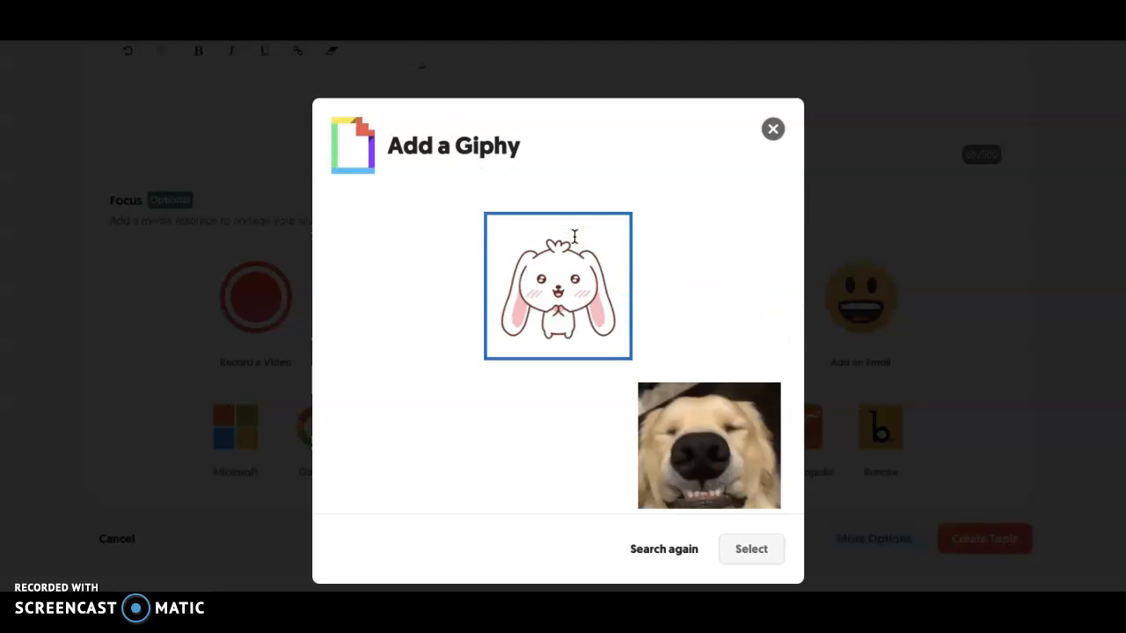
pyautogui.click(443, 341)
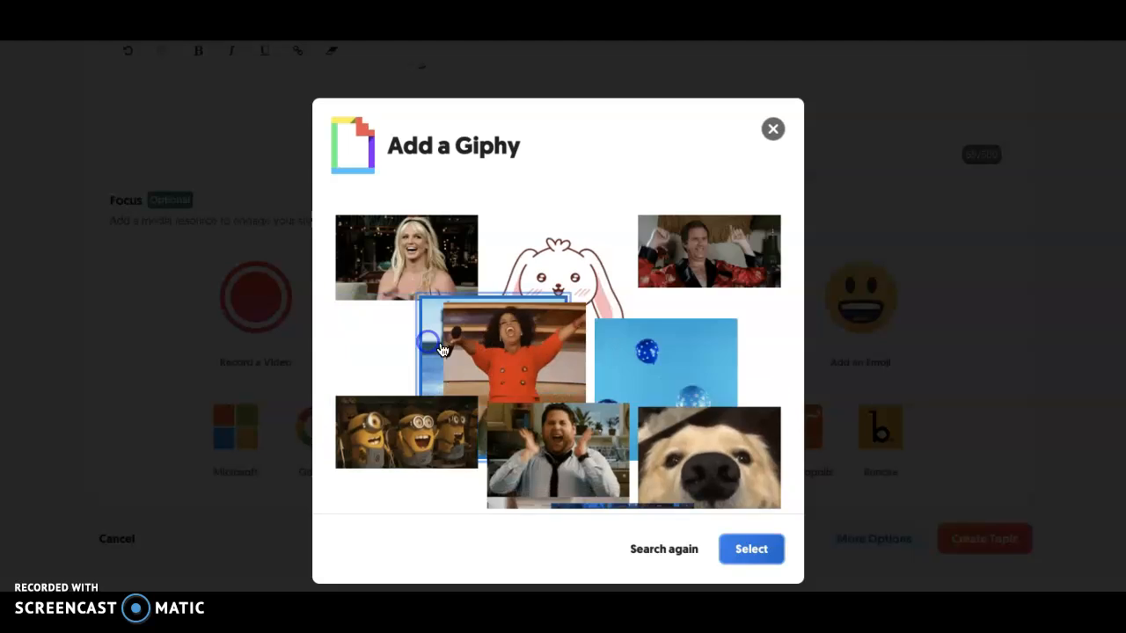
pyautogui.click(752, 547)
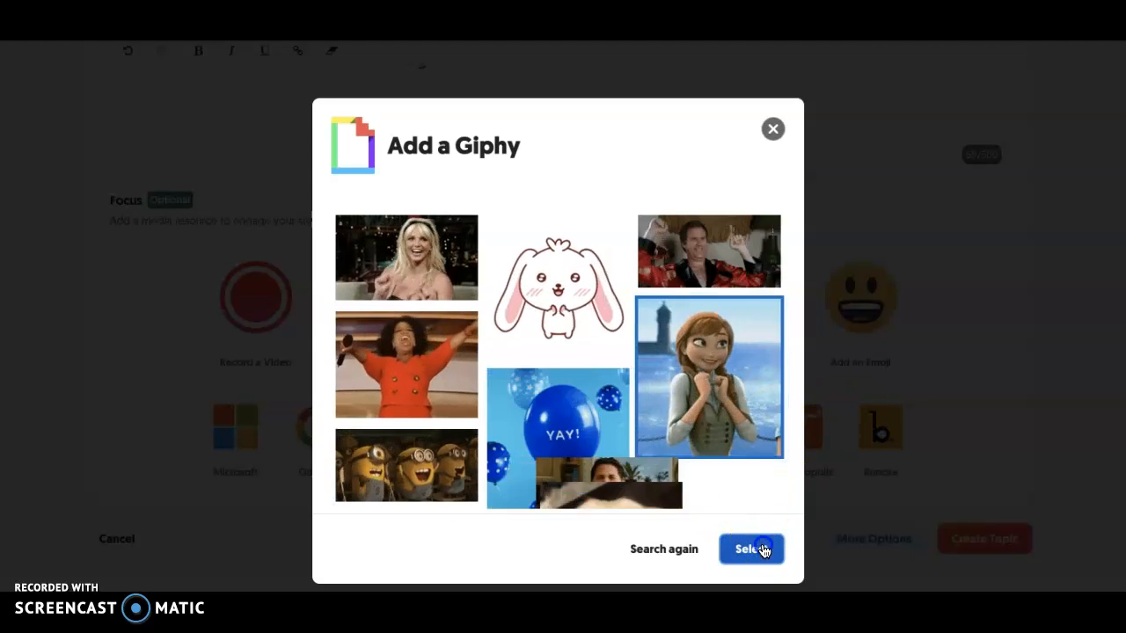
pyautogui.click(542, 430)
# - Show the topic's additional options and examine the tip, attachment, status and video feature settings
pyautogui.scroll(-3, 543, 430)
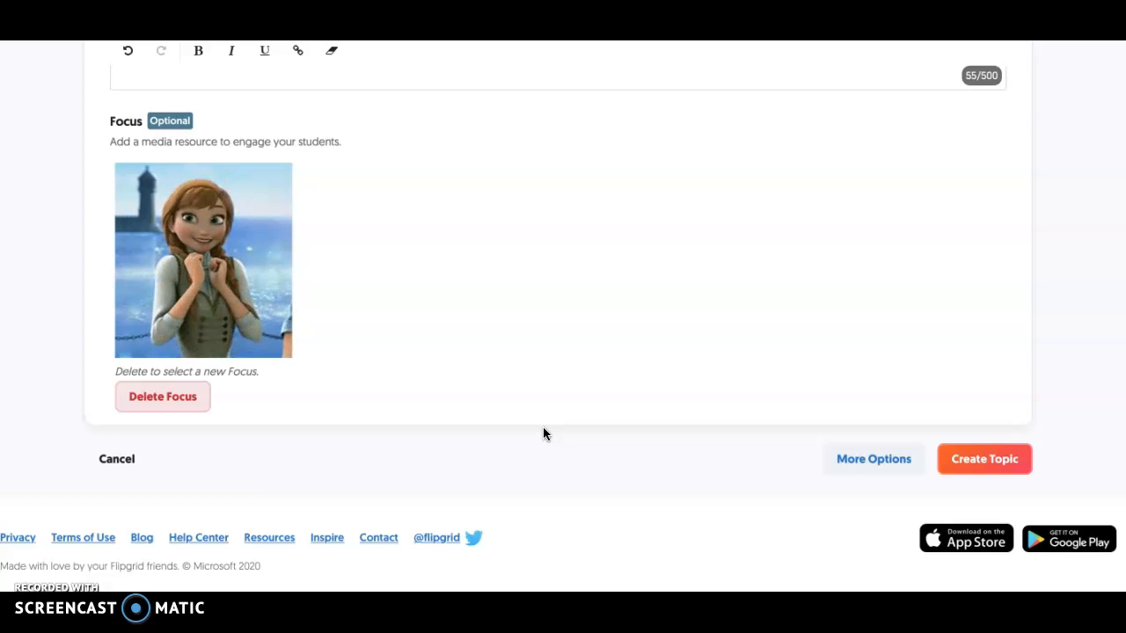
pyautogui.click(834, 457)
pyautogui.scroll(-3, 842, 467)
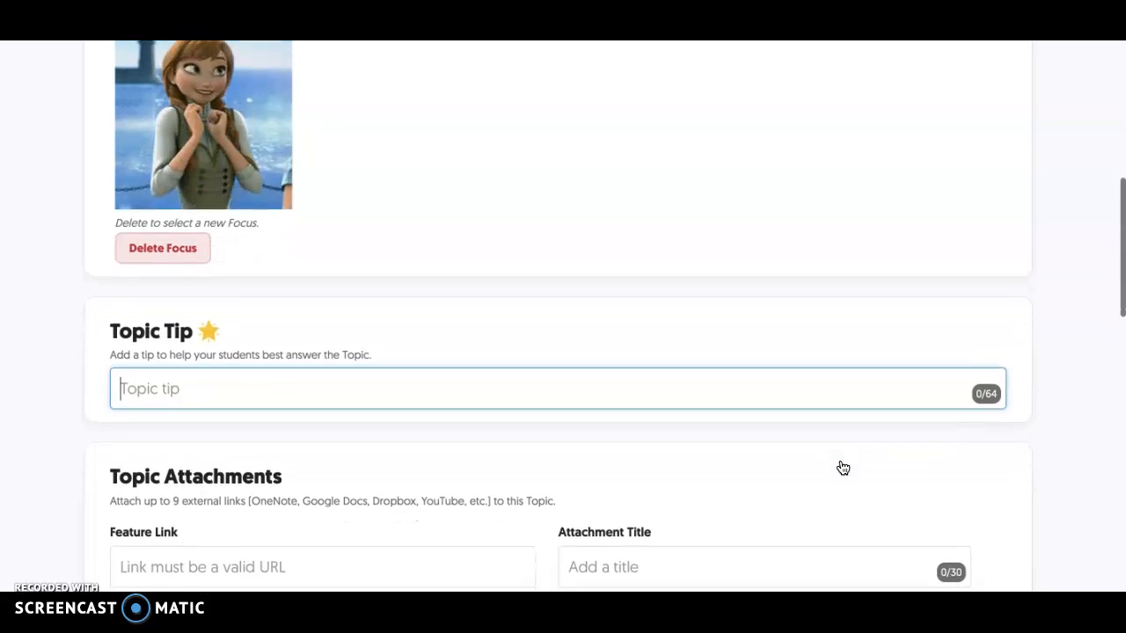
pyautogui.scroll(-2, 842, 467)
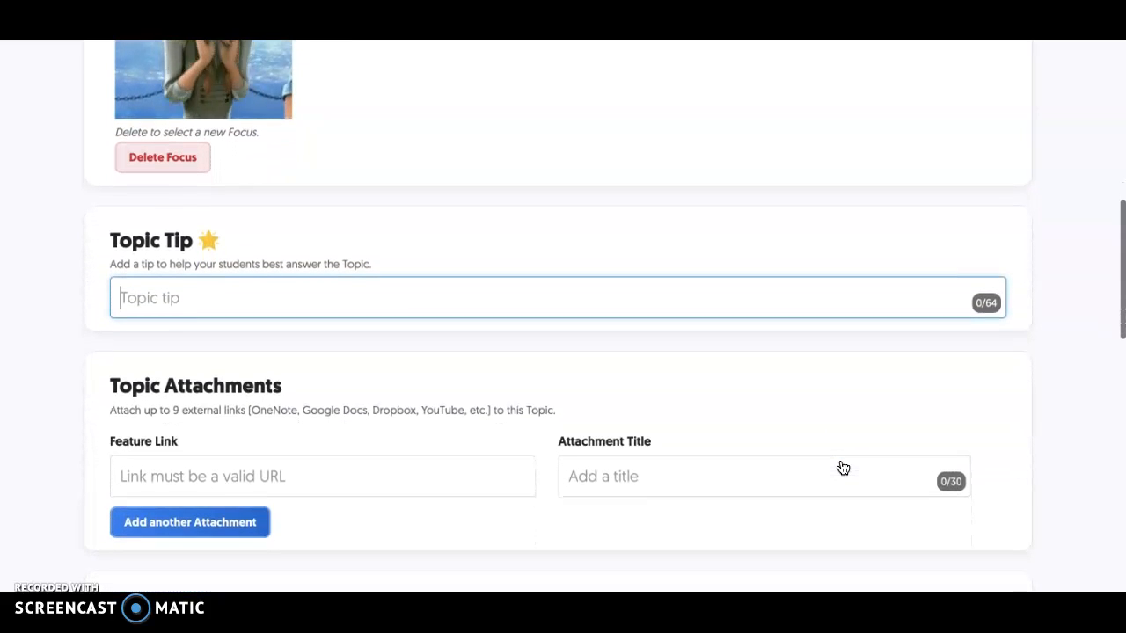
pyautogui.scroll(-3, 843, 466)
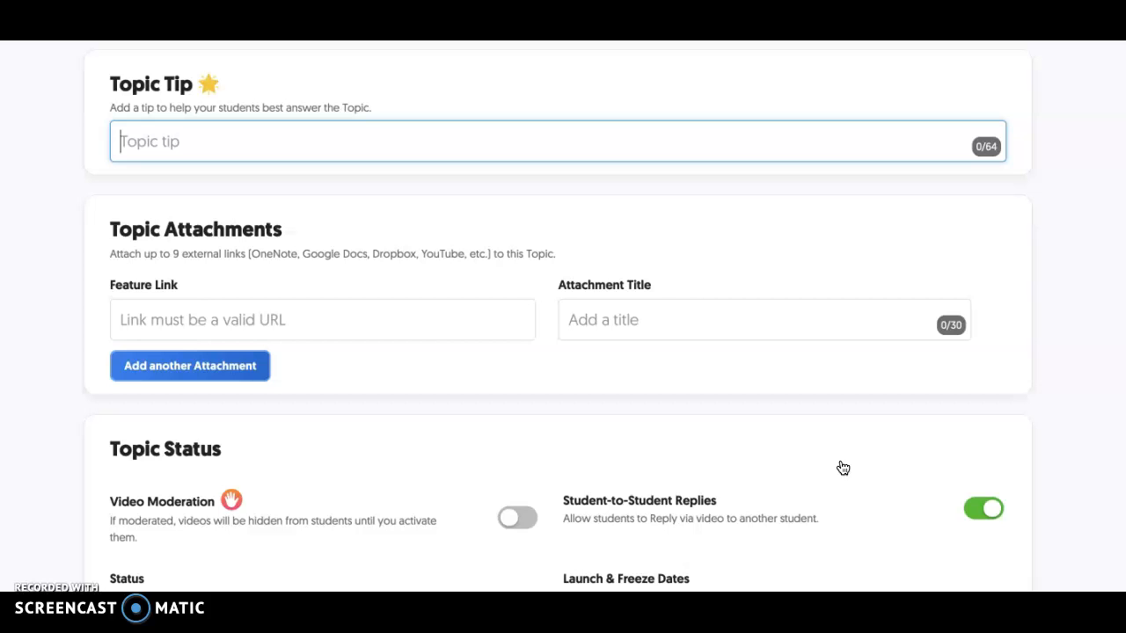
pyautogui.scroll(-3, 843, 467)
pyautogui.scroll(-2, 842, 468)
pyautogui.scroll(-4, 843, 467)
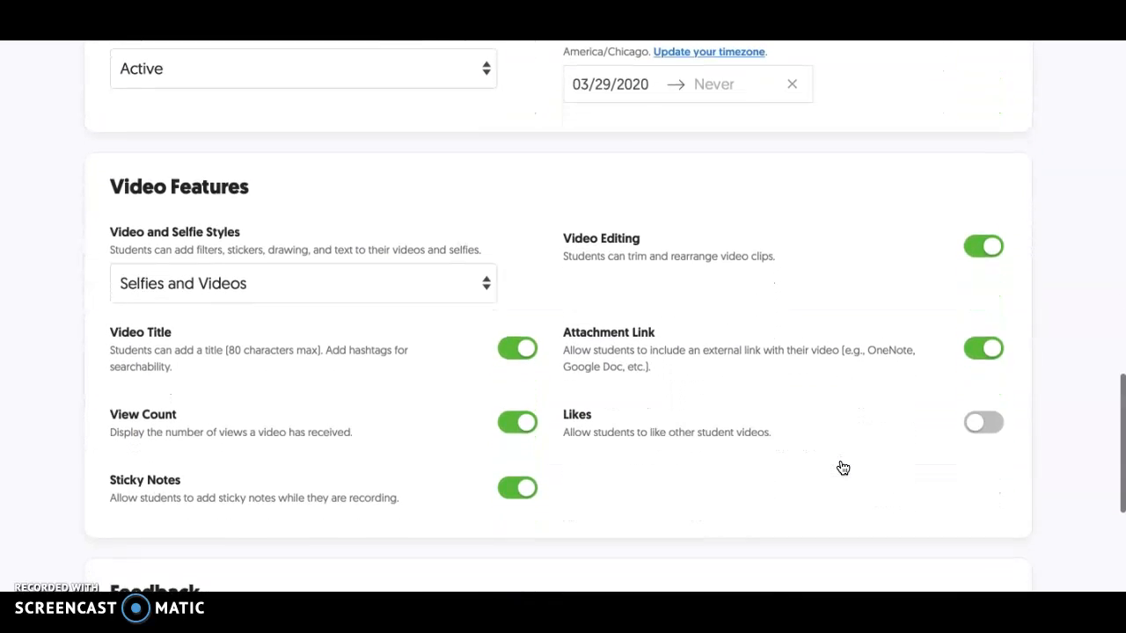
pyautogui.scroll(-3, 842, 468)
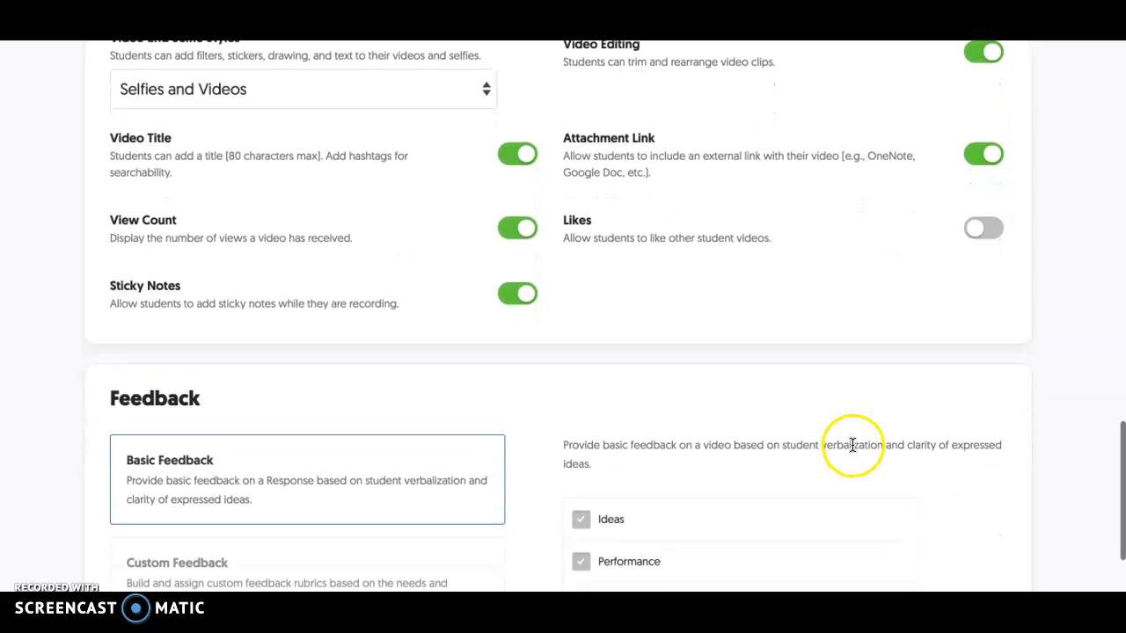
# - Allow students to like other student videos, create the topic and dismiss the sharing dialog
pyautogui.scroll(-1, 851, 444)
pyautogui.click(981, 104)
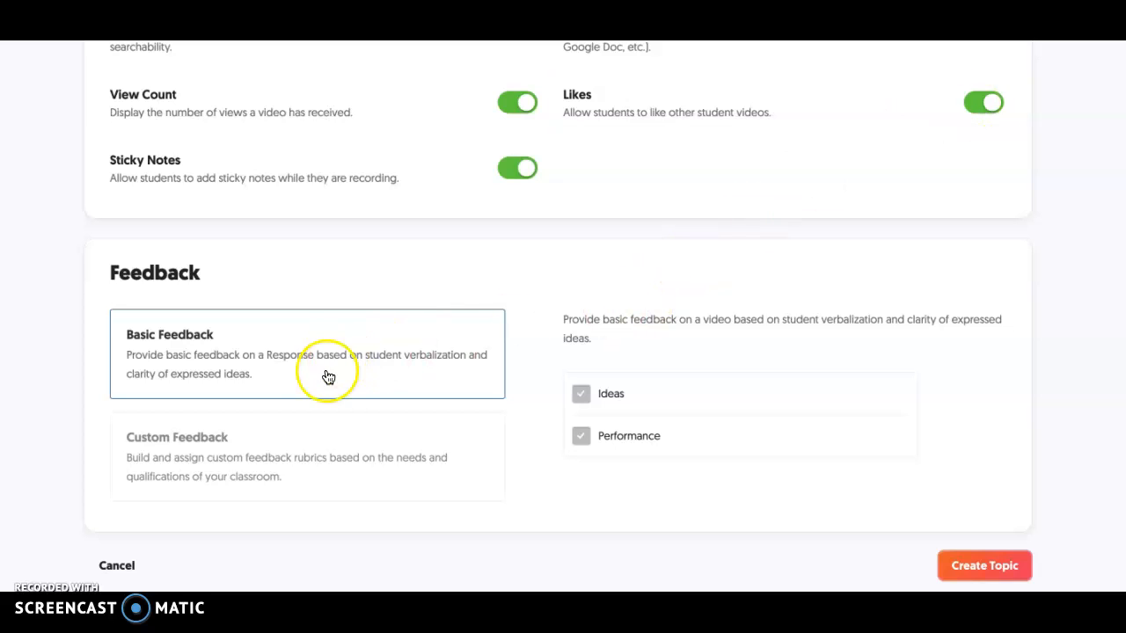
pyautogui.scroll(-2, 902, 335)
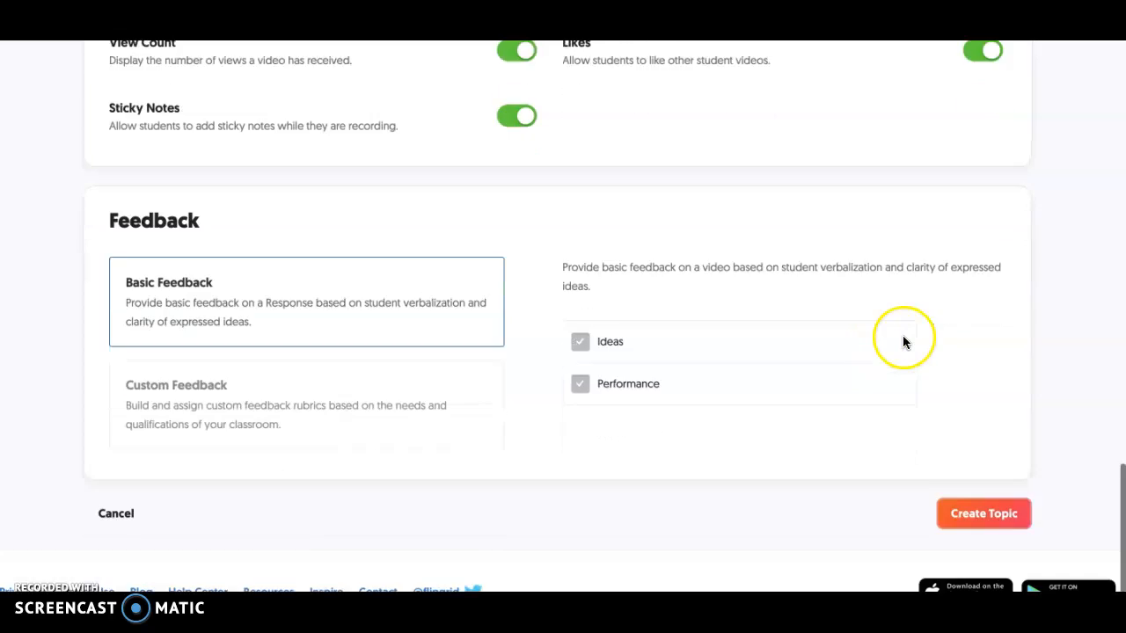
pyautogui.click(1008, 455)
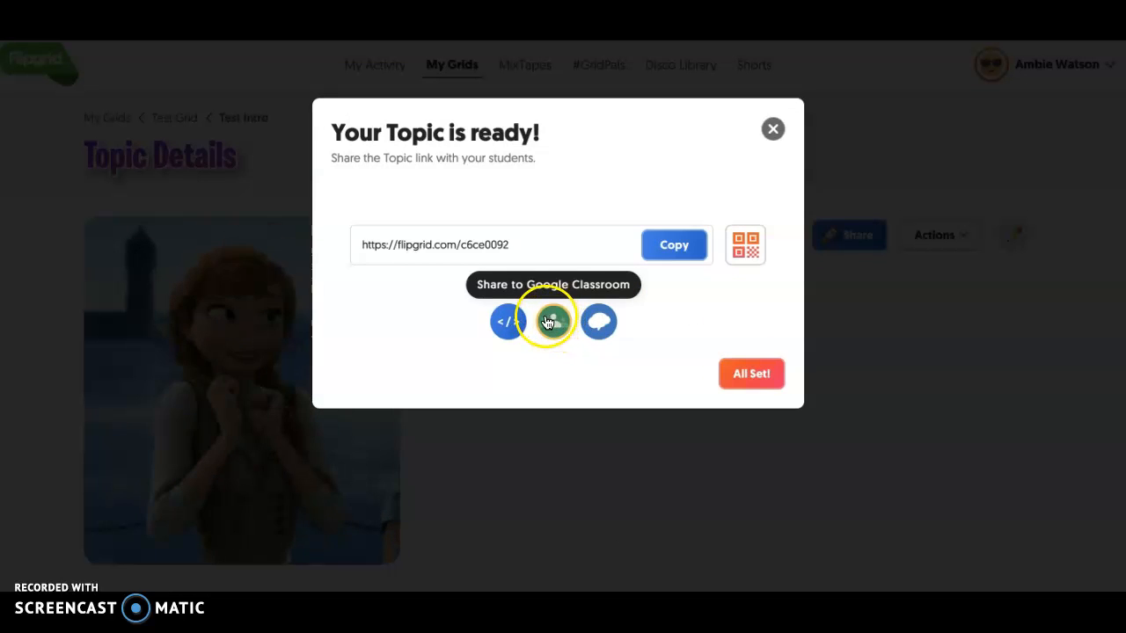
pyautogui.click(731, 375)
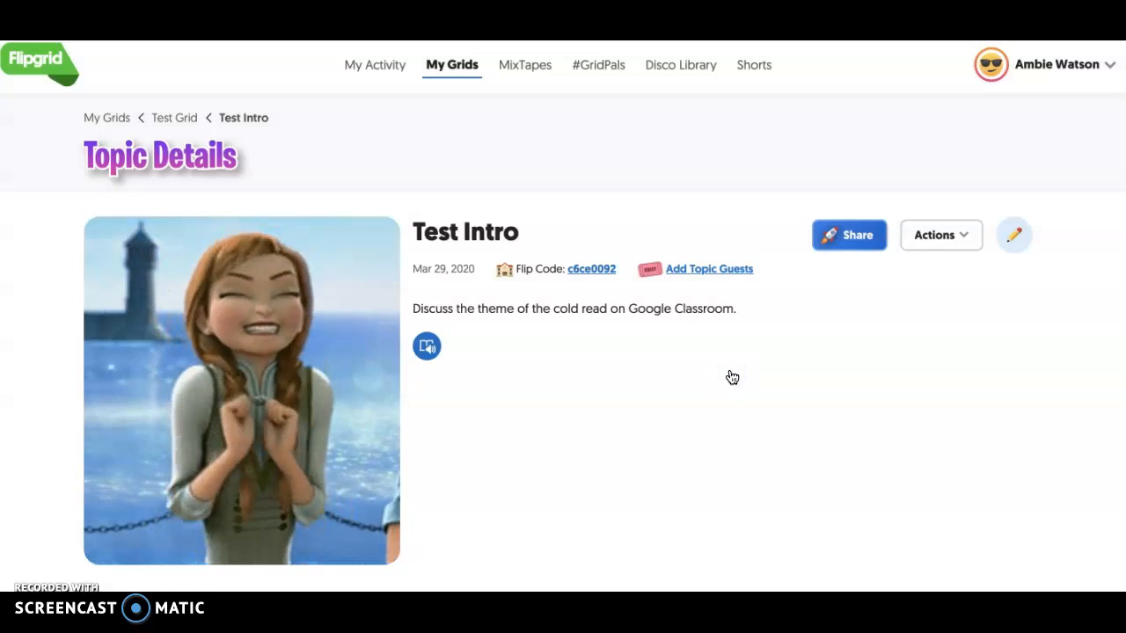
# - Try to record a response to the Test Intro topic, allowing Flash to run once
pyautogui.scroll(-2, 732, 377)
pyautogui.scroll(-3, 732, 378)
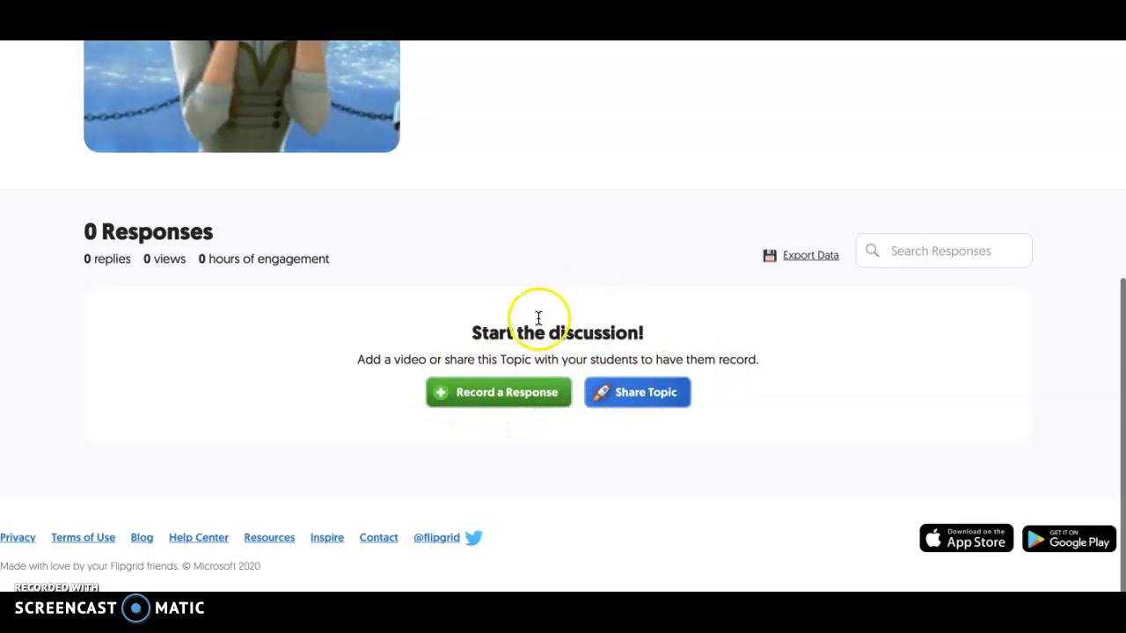
pyautogui.click(485, 396)
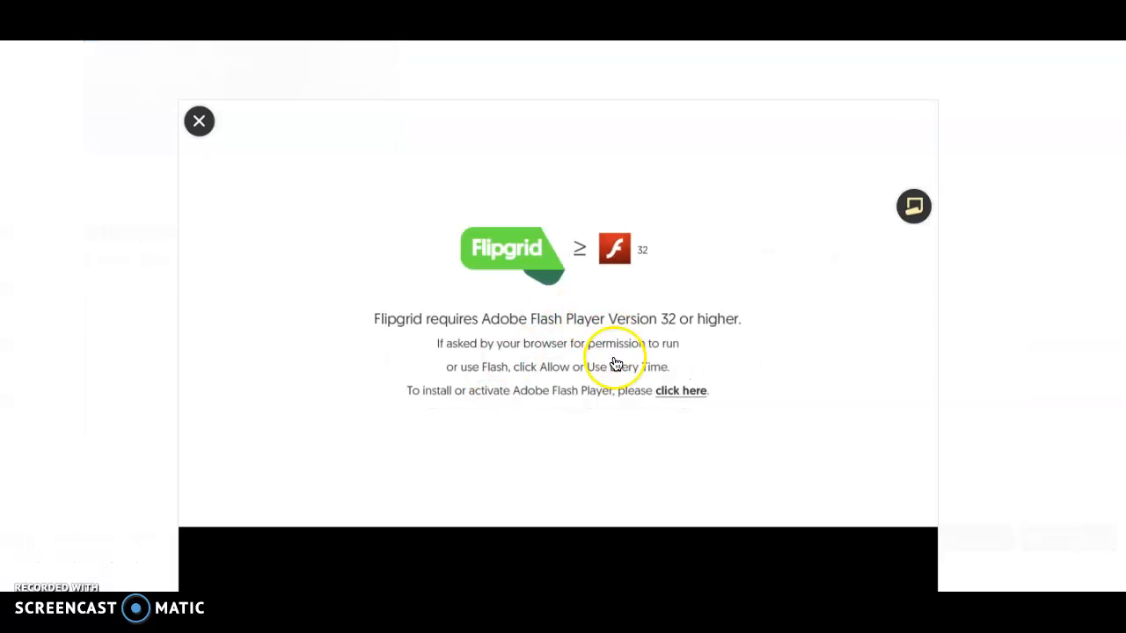
pyautogui.click(688, 398)
pyautogui.click(684, 392)
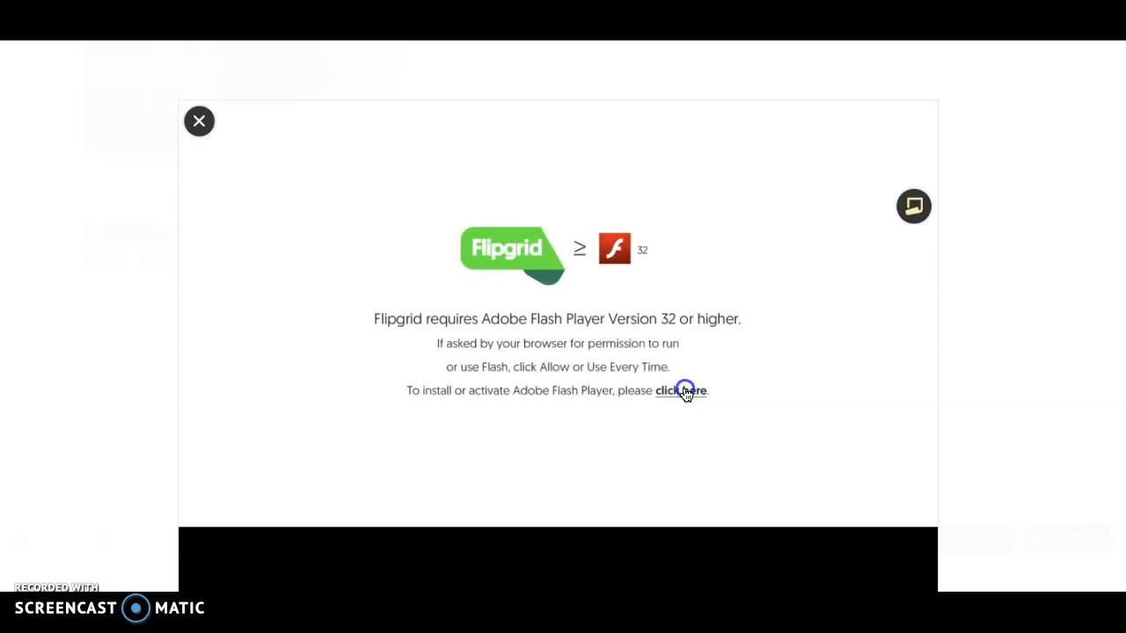
pyautogui.scroll(-1, 684, 391)
pyautogui.click(682, 363)
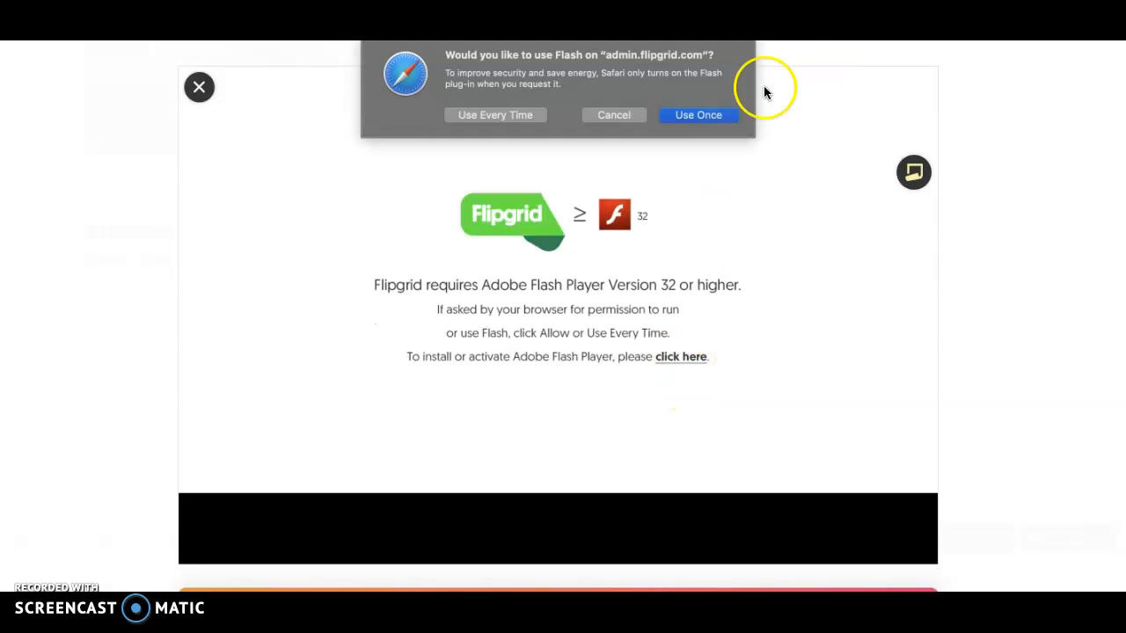
pyautogui.click(699, 115)
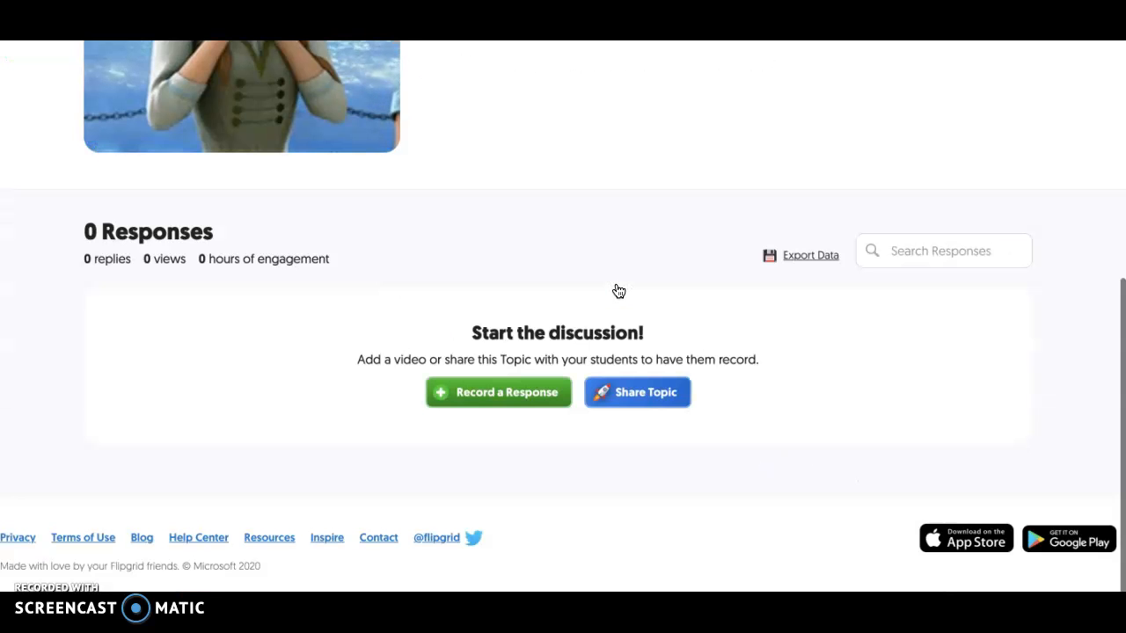
# - Retry recording a response from the topic's details page and from its student view
pyautogui.click(514, 404)
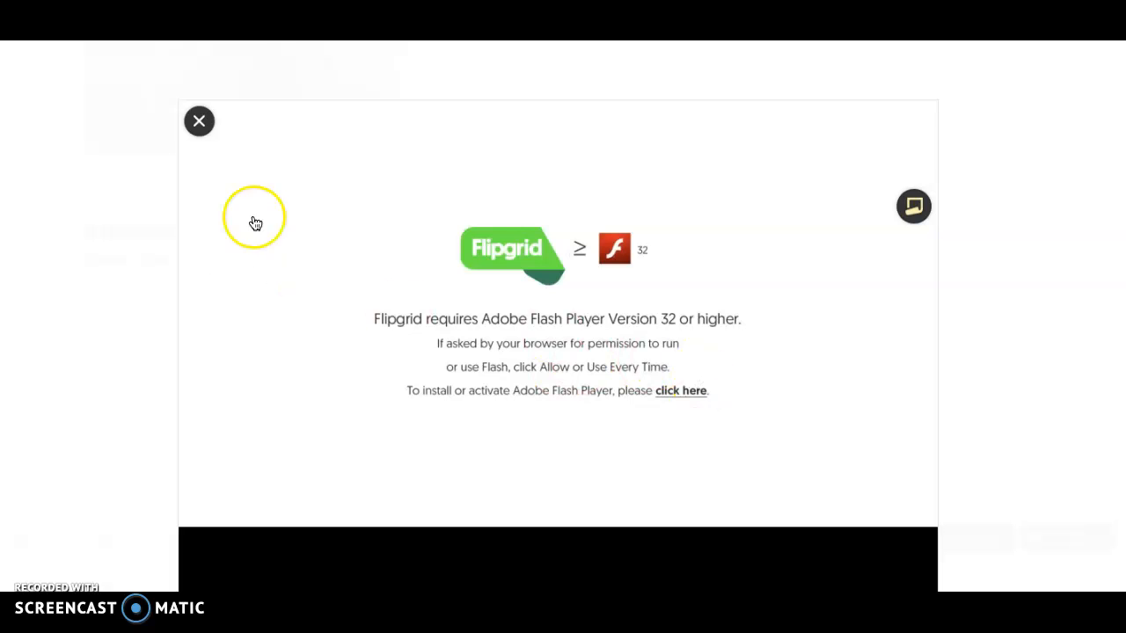
pyautogui.click(200, 121)
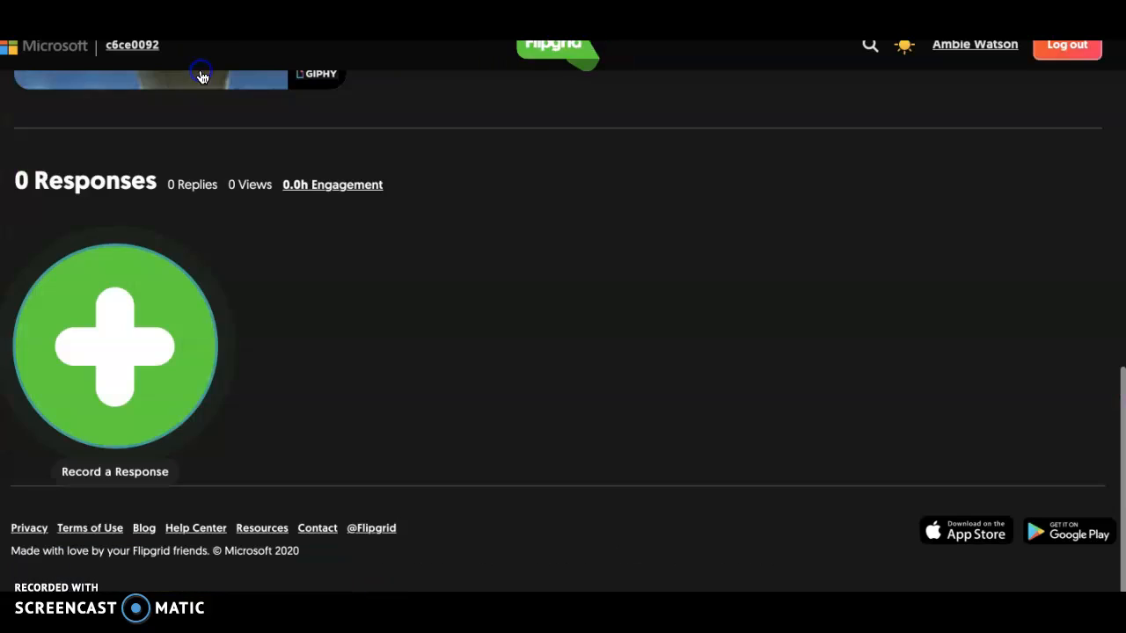
pyautogui.click(130, 338)
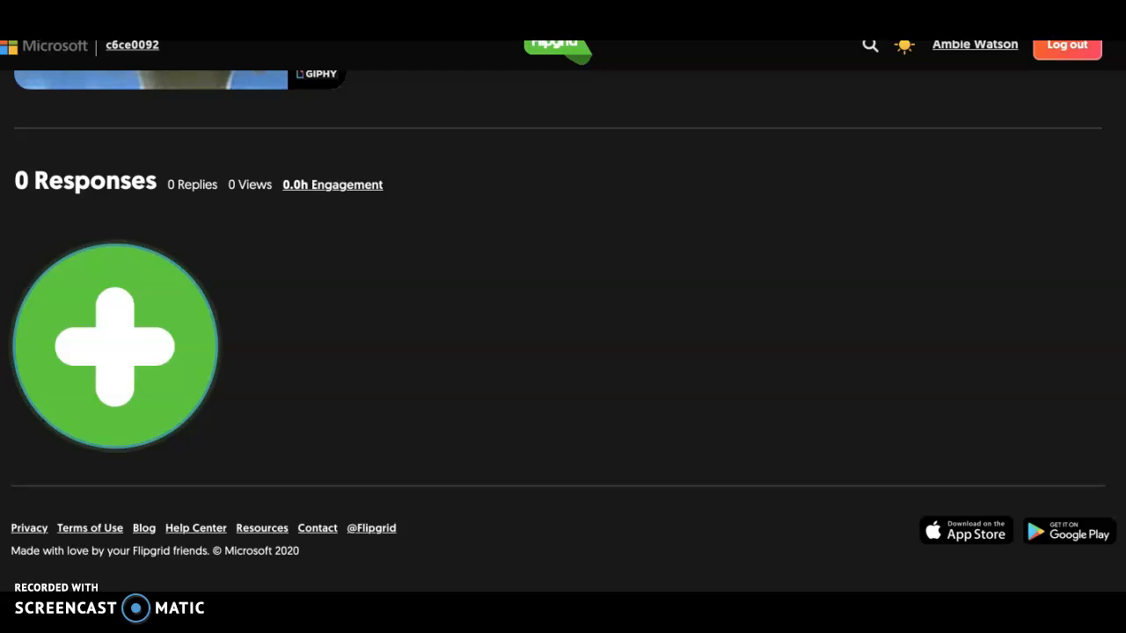
# - Examine the list of student responses in an existing topic with submitted videos
pyautogui.click(513, 332)
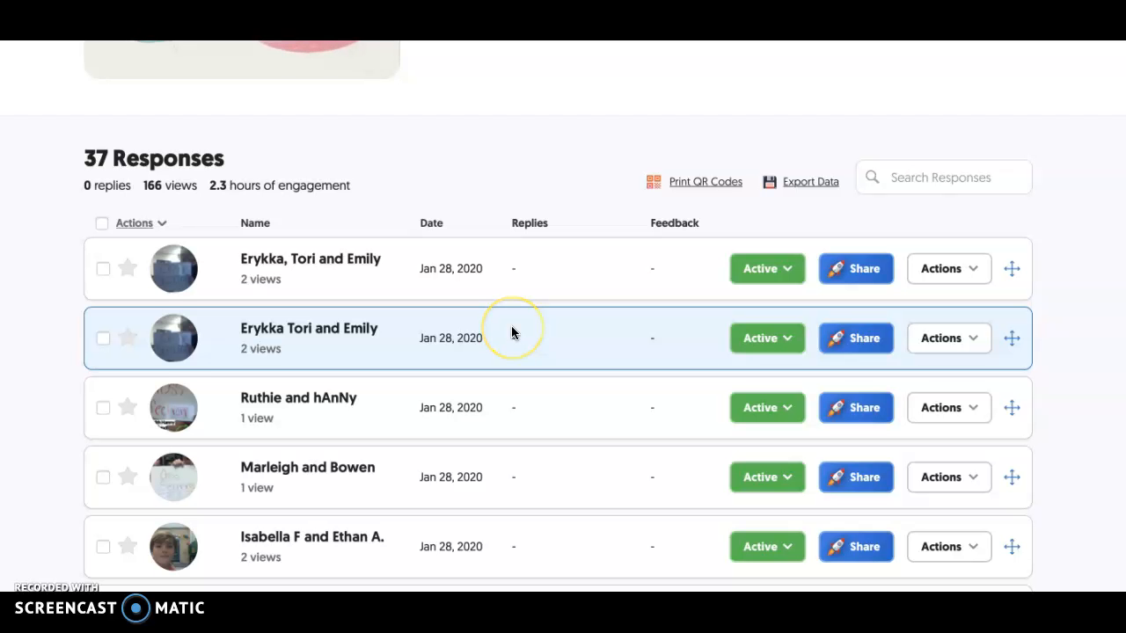
pyautogui.scroll(-2, 513, 333)
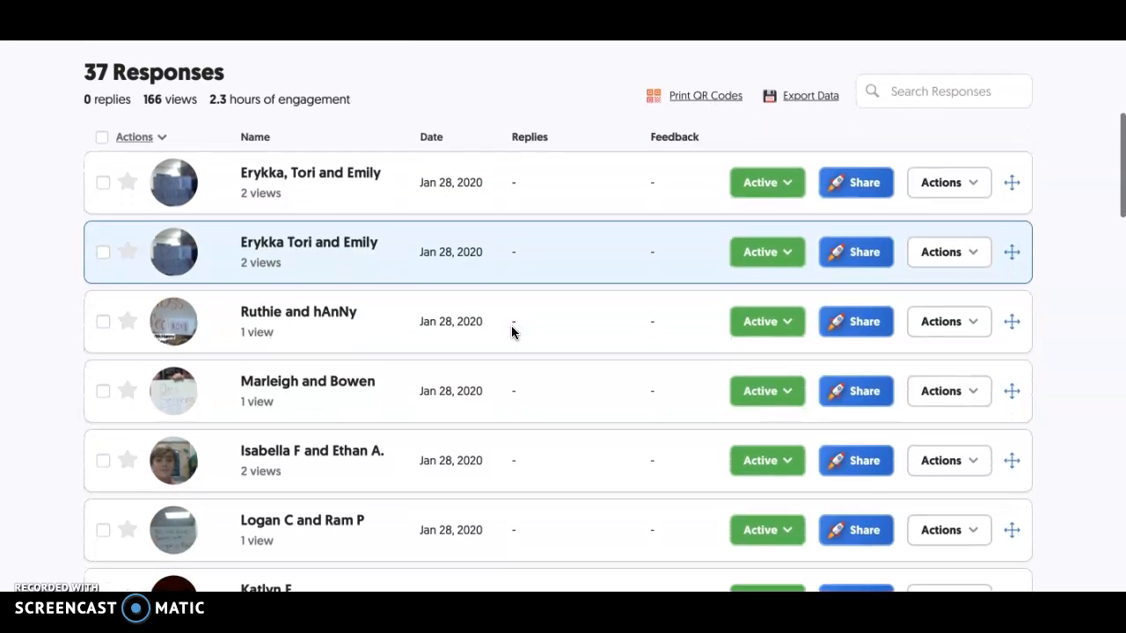
pyautogui.scroll(-1, 376, 372)
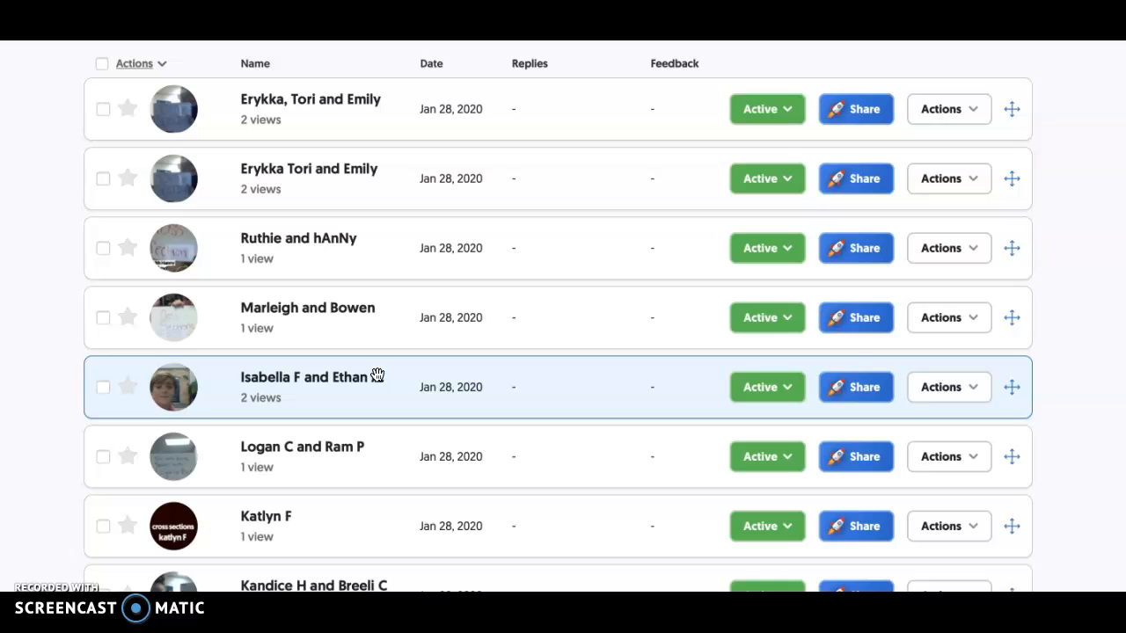
pyautogui.scroll(-5, 377, 376)
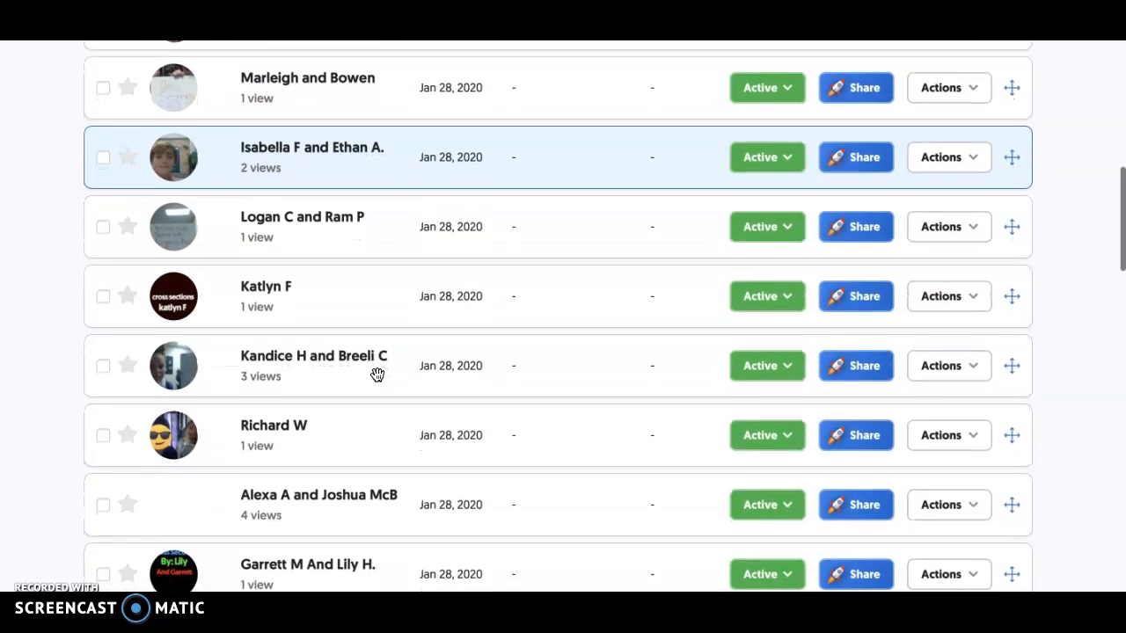
pyautogui.scroll(-5, 376, 375)
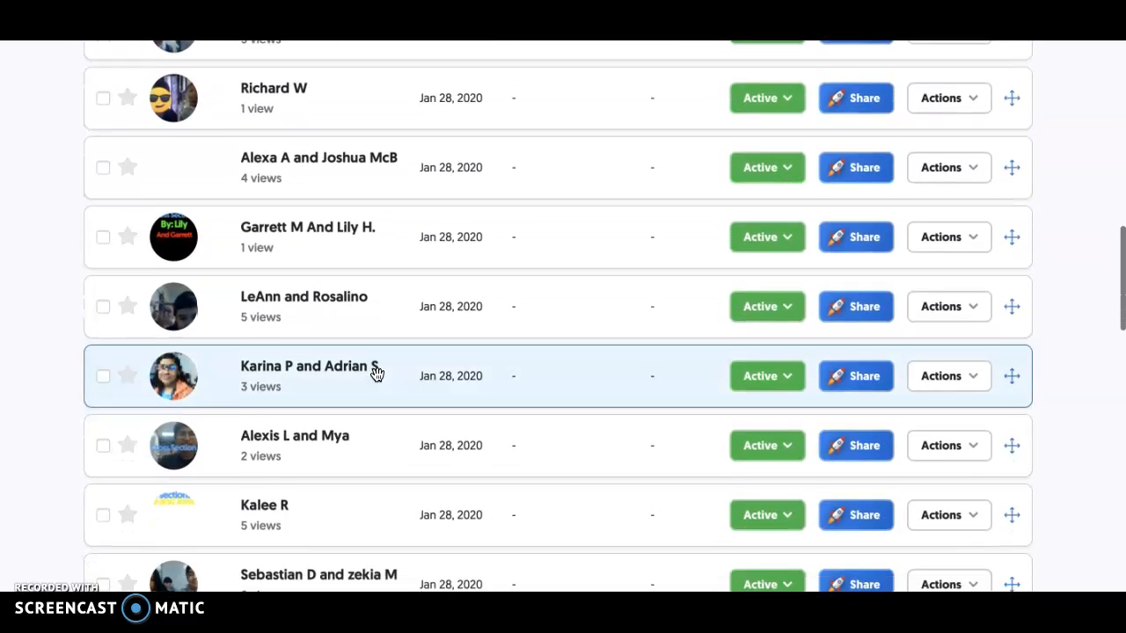
pyautogui.scroll(-8, 376, 375)
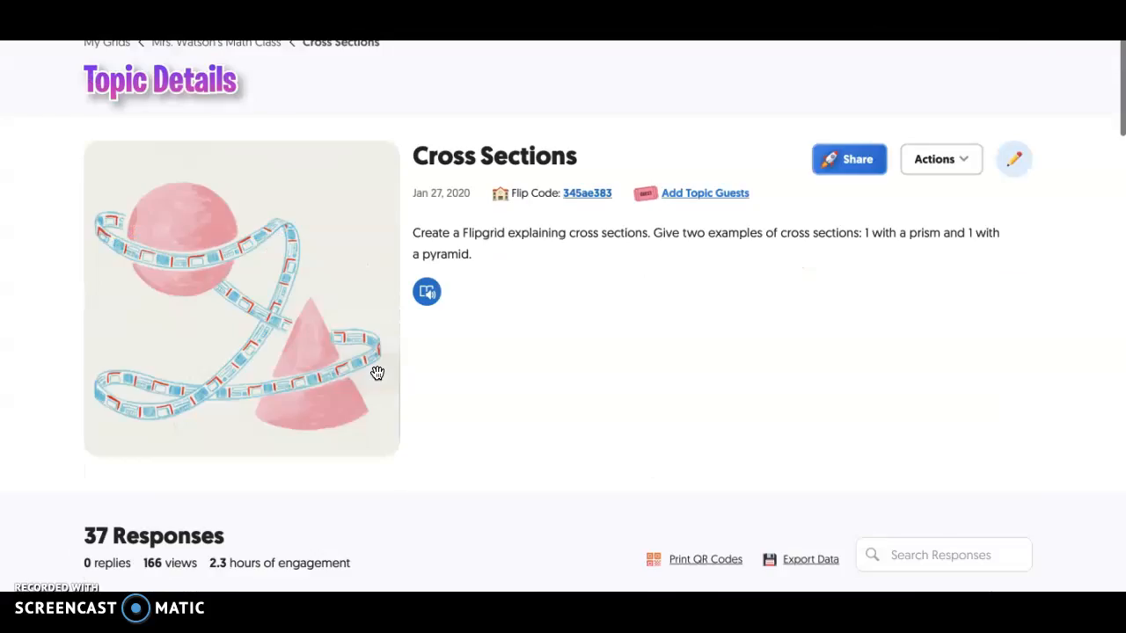
pyautogui.scroll(-15, 374, 372)
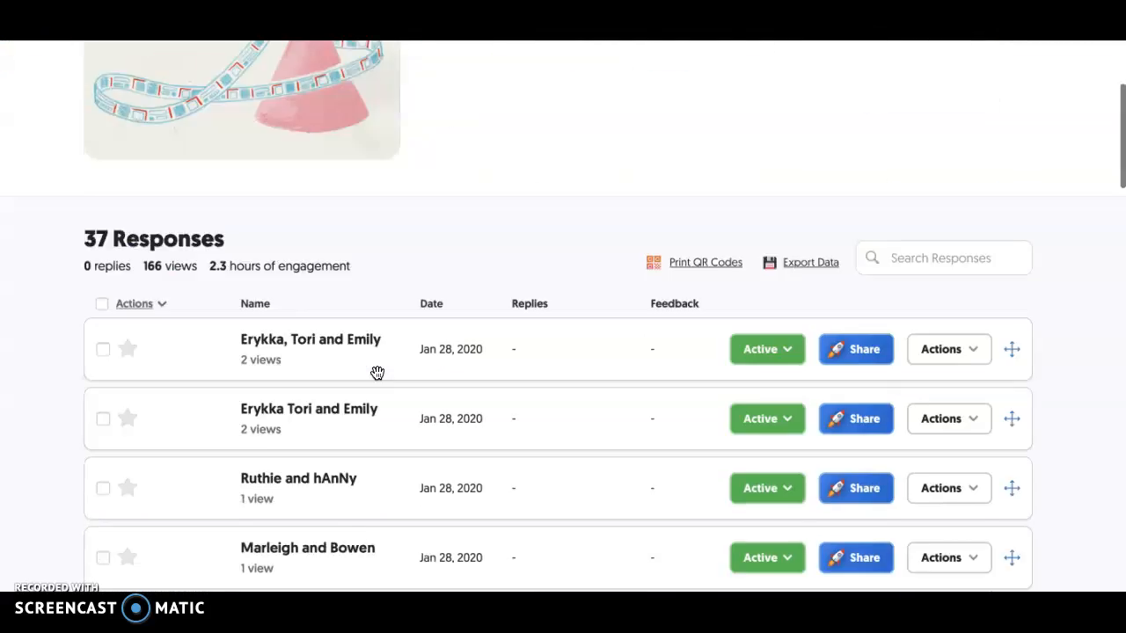
pyautogui.click(288, 302)
pyautogui.scroll(5, 264, 168)
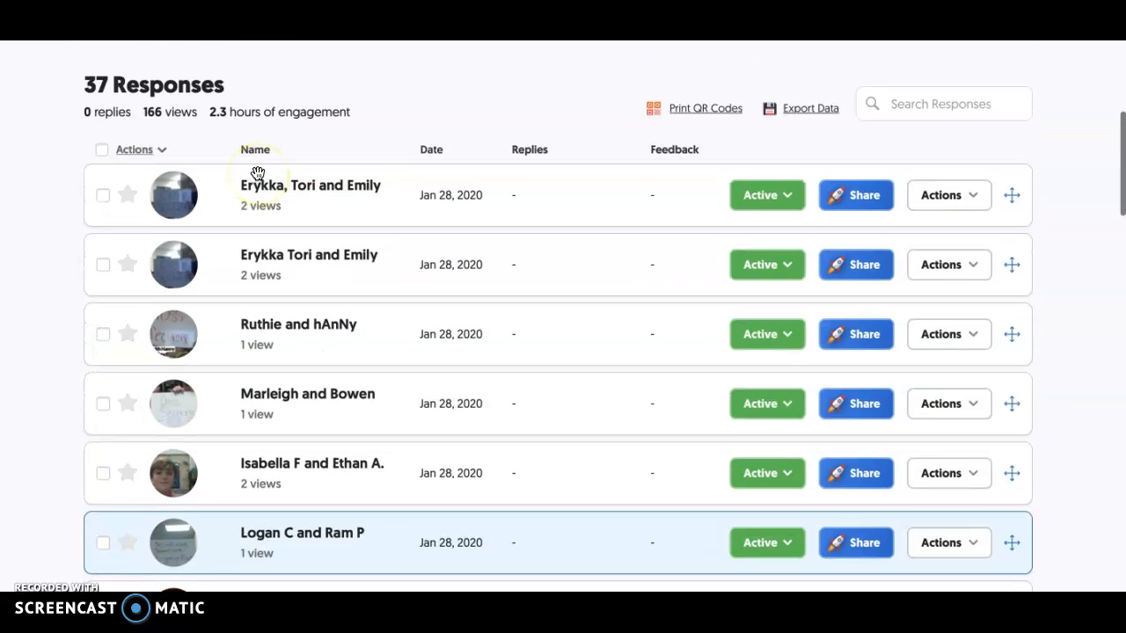
# - Open the fifth student response and view its feedback, edit and share options
pyautogui.click(183, 470)
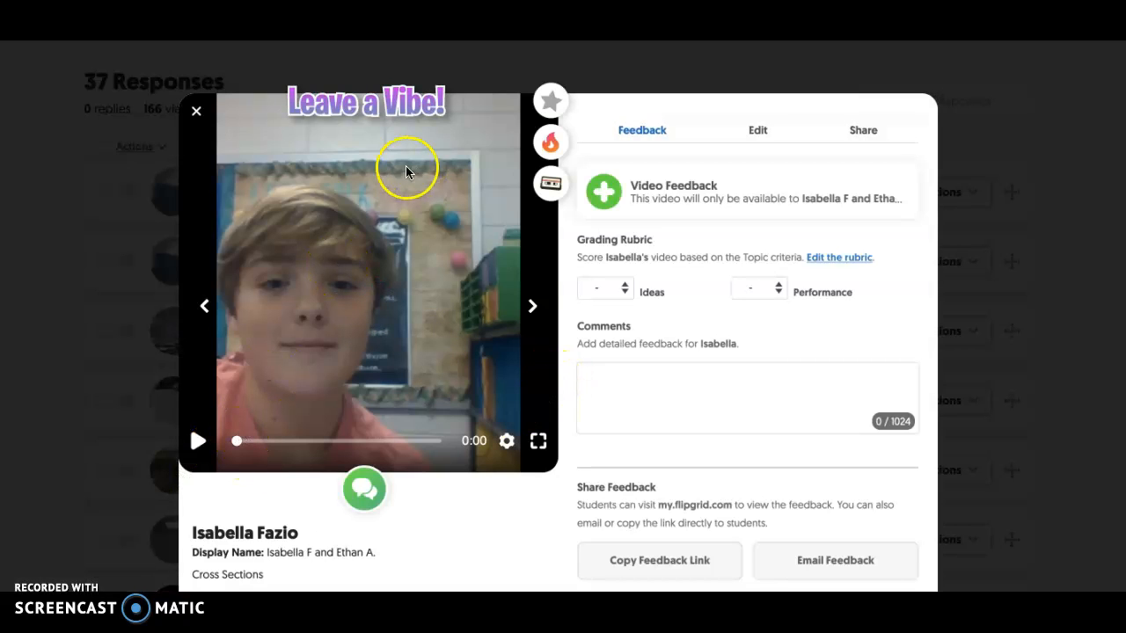
pyautogui.click(706, 392)
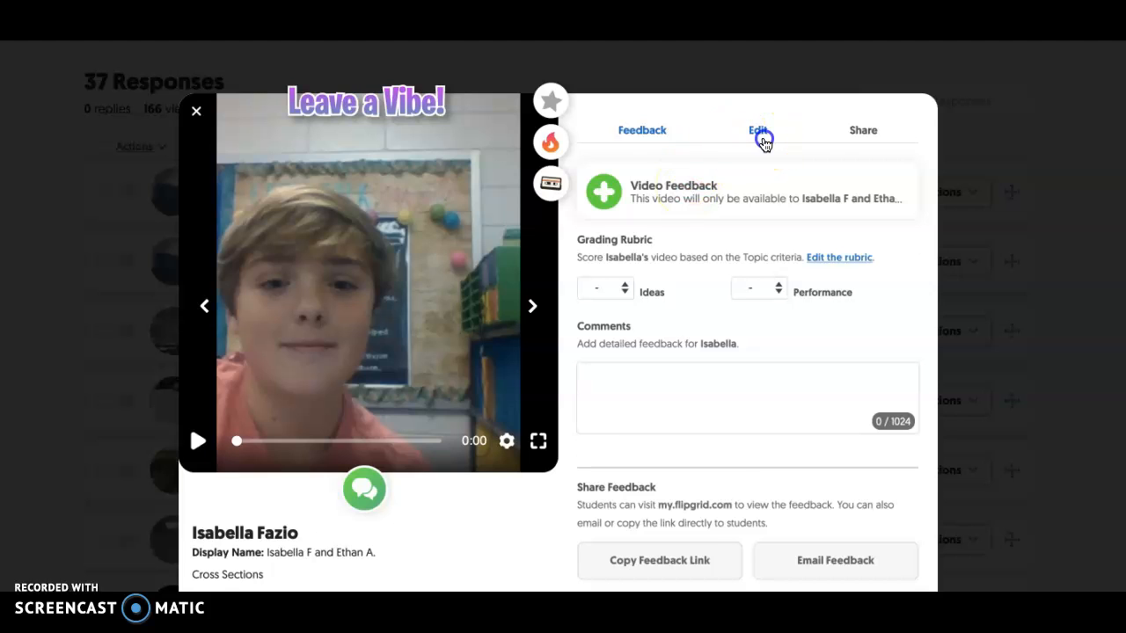
pyautogui.click(761, 140)
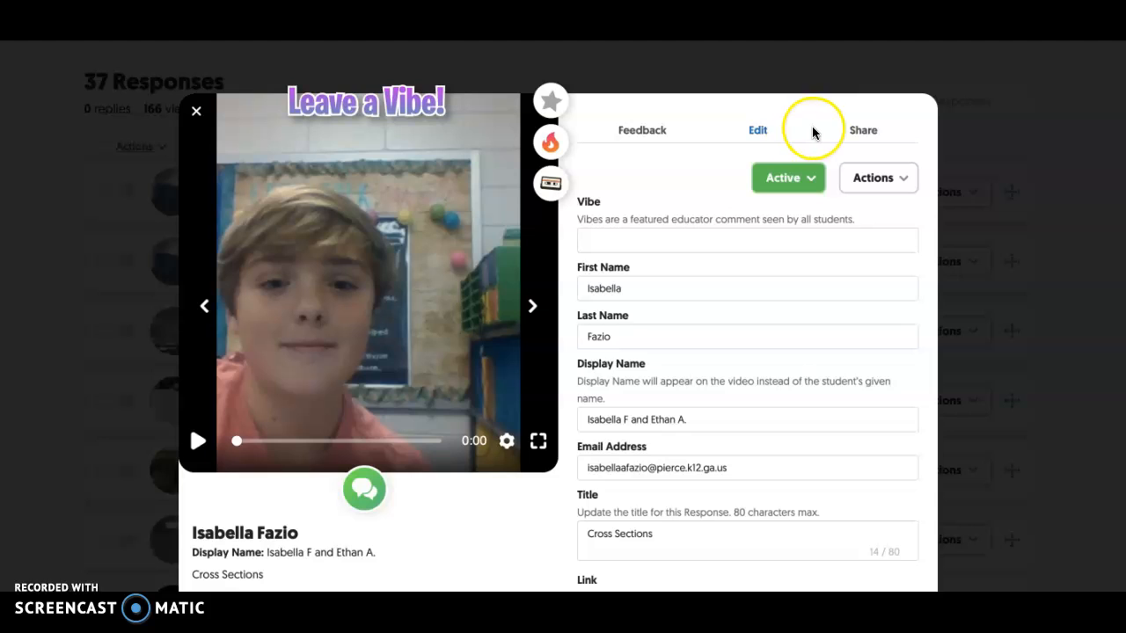
pyautogui.click(858, 131)
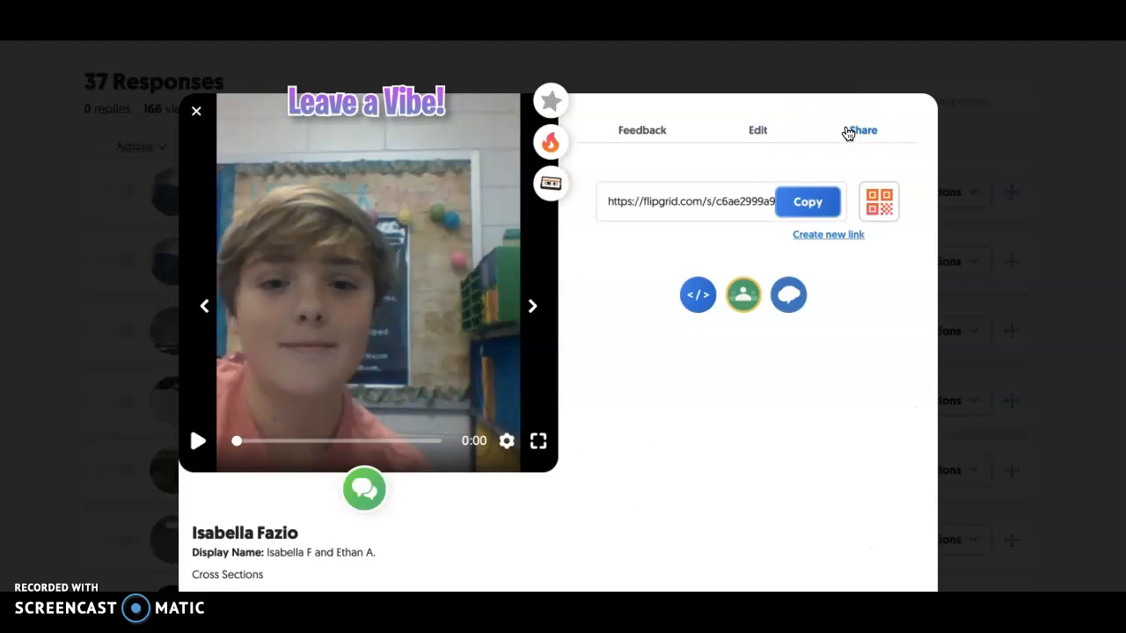
# - View the Spark Video explanation for the open student response, dismiss it without sparking, and close the response
pyautogui.click(550, 145)
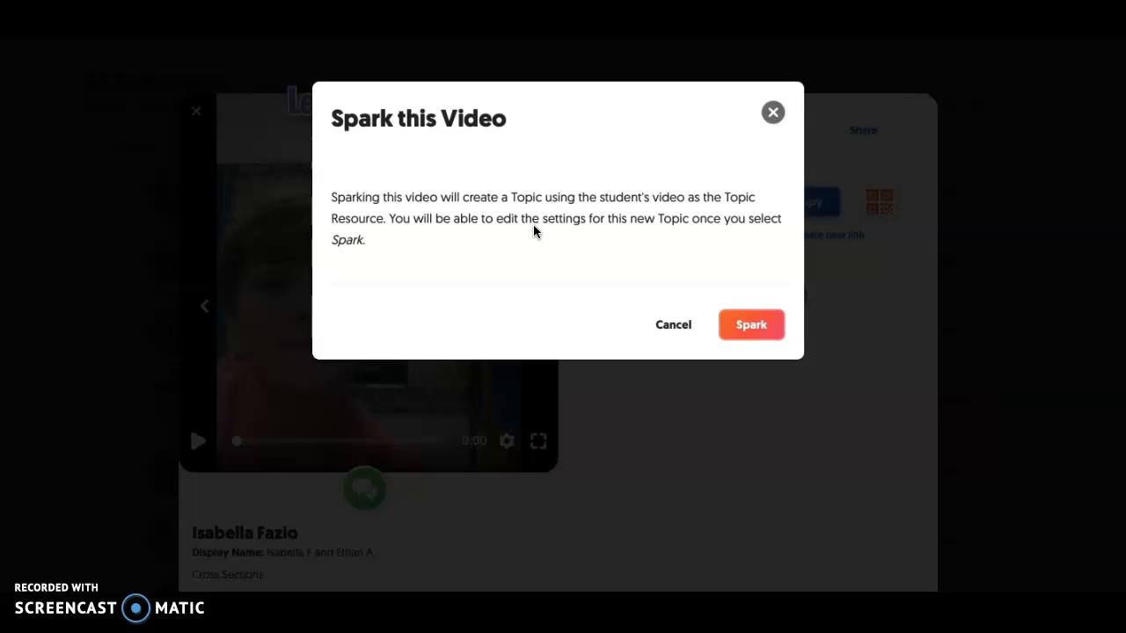
pyautogui.click(772, 112)
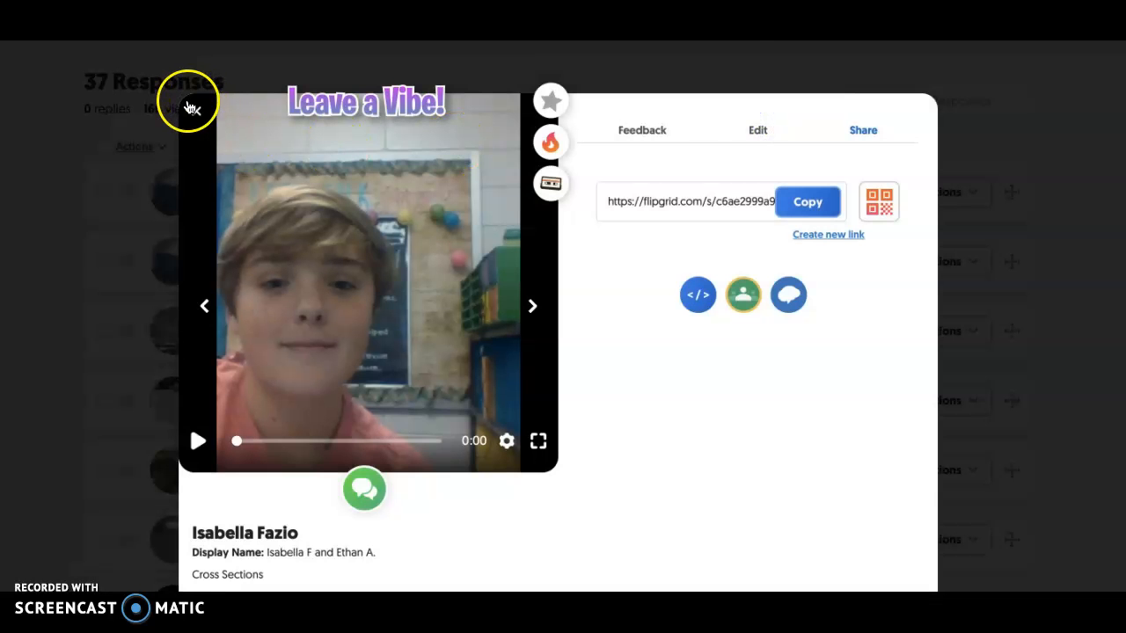
pyautogui.click(192, 108)
pyautogui.scroll(2, 690, 306)
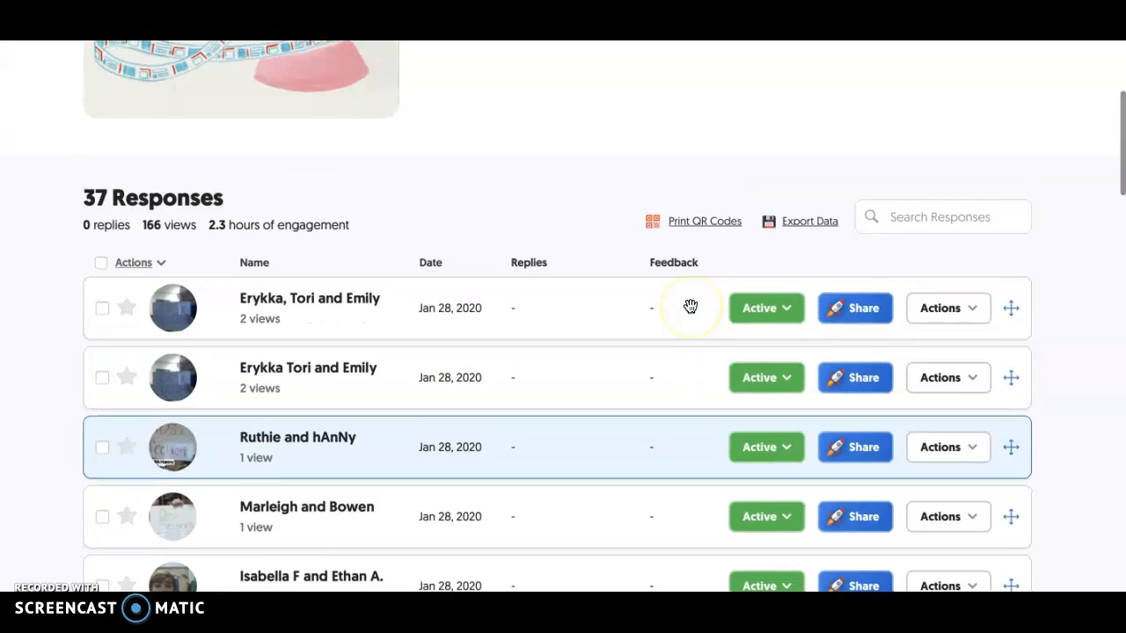
pyautogui.scroll(5, 690, 306)
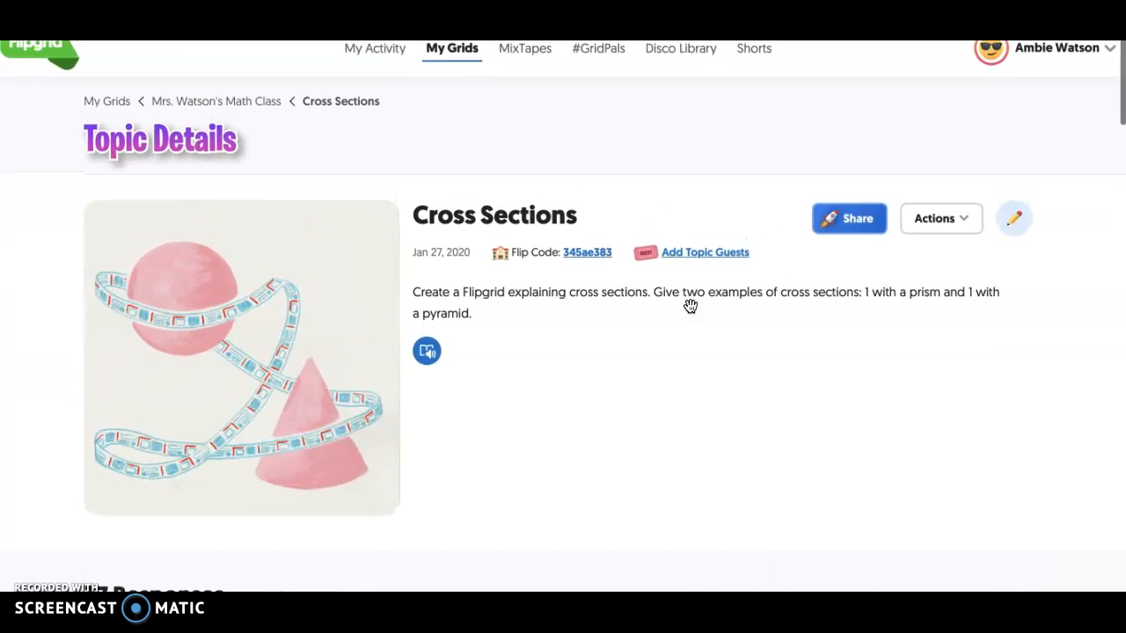
pyautogui.scroll(-4, 690, 306)
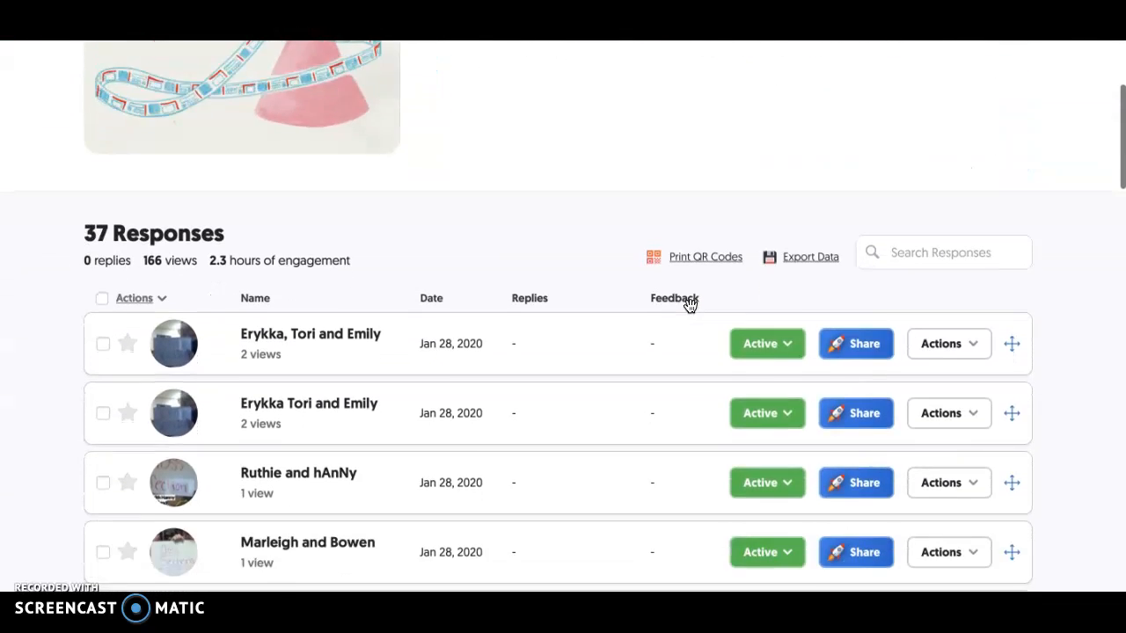
pyautogui.scroll(-1, 690, 306)
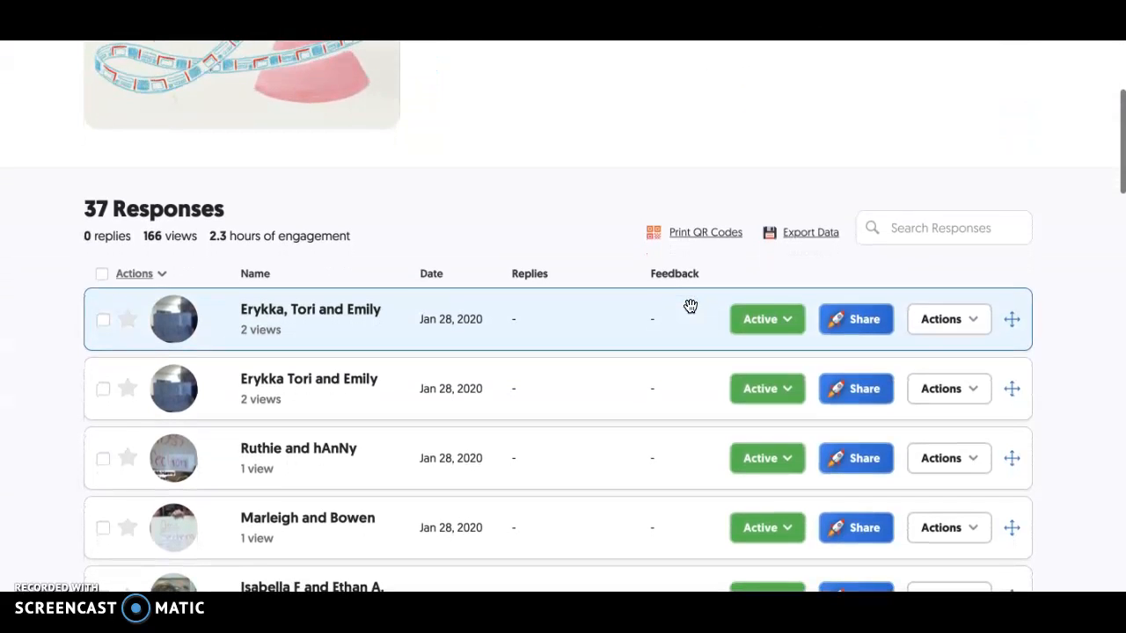